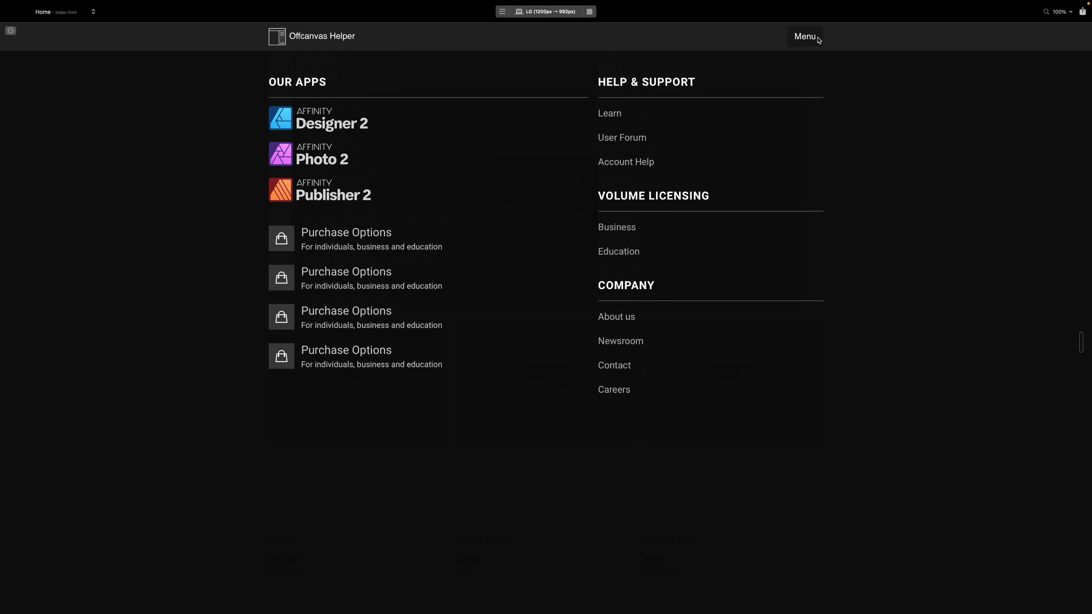
Close the page preview and set the animation-duration of the .reveal-in li CSS rule to 10000ms.
left_click(819, 40)
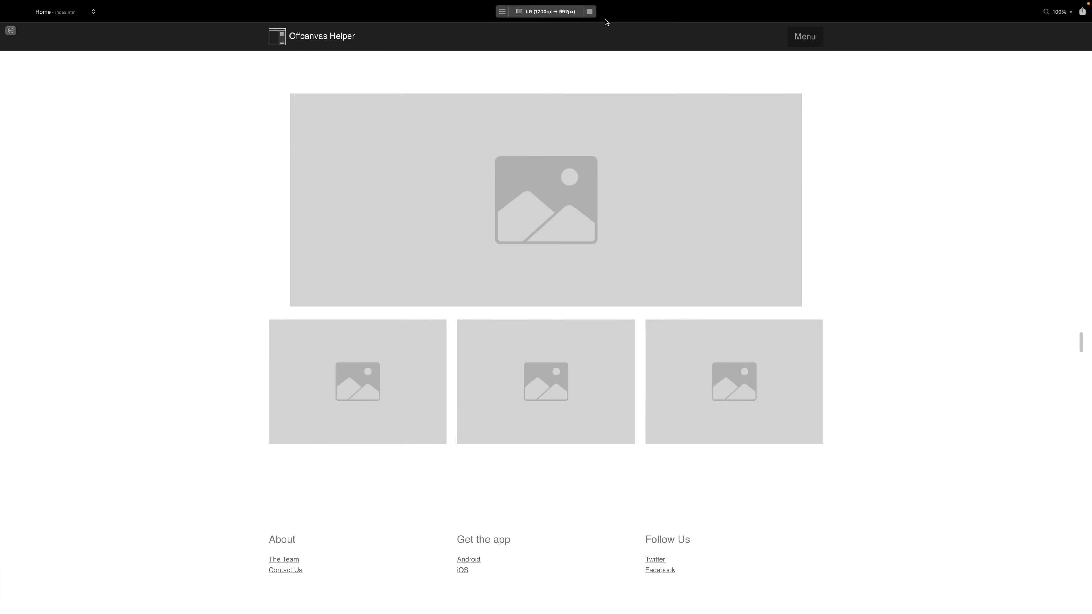
left_click(590, 12)
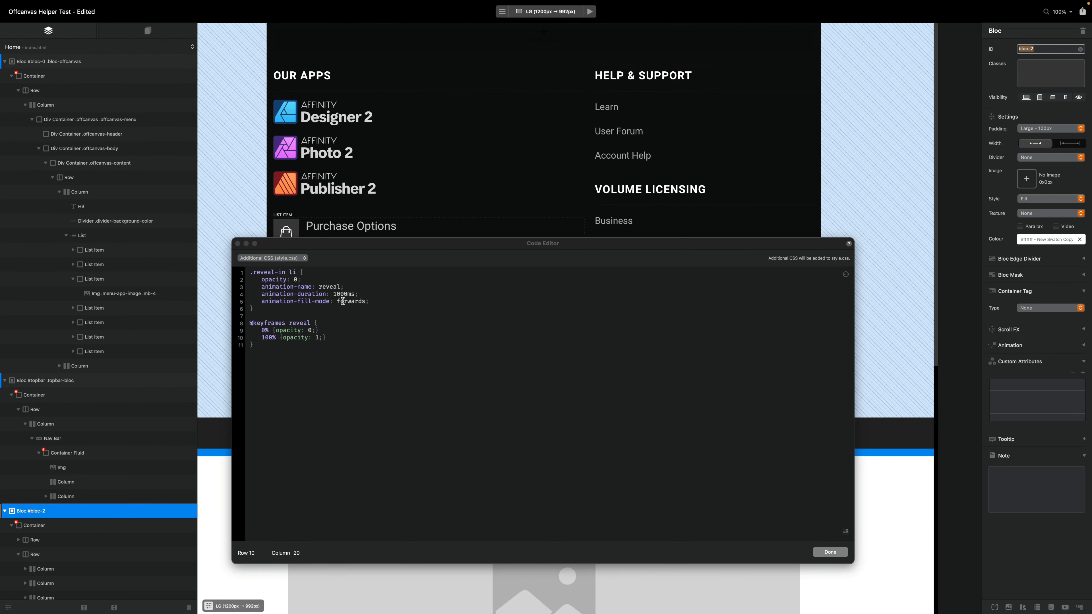
left_click(359, 319)
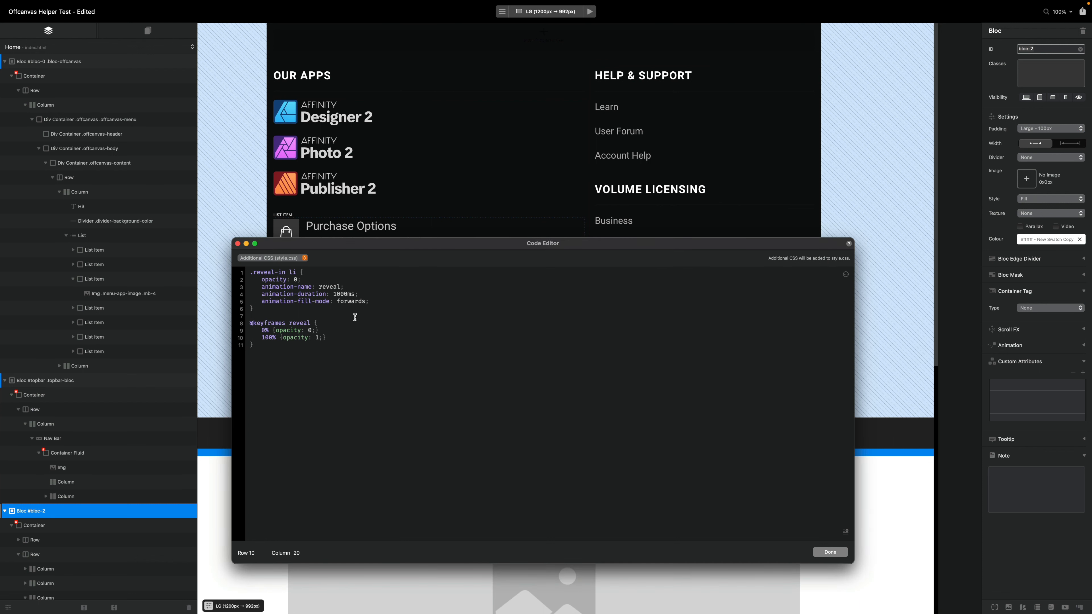
type("0")
Preview the page and repeatedly open and close the offcanvas menu to check how its list items fade in.
left_click(590, 12)
left_click(808, 38)
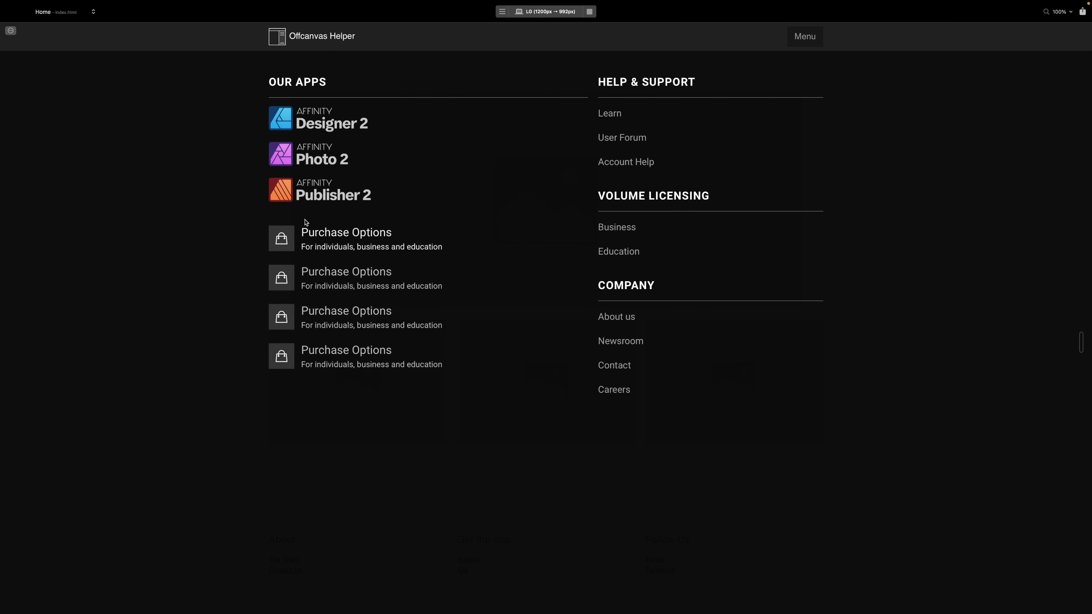
left_click(814, 43)
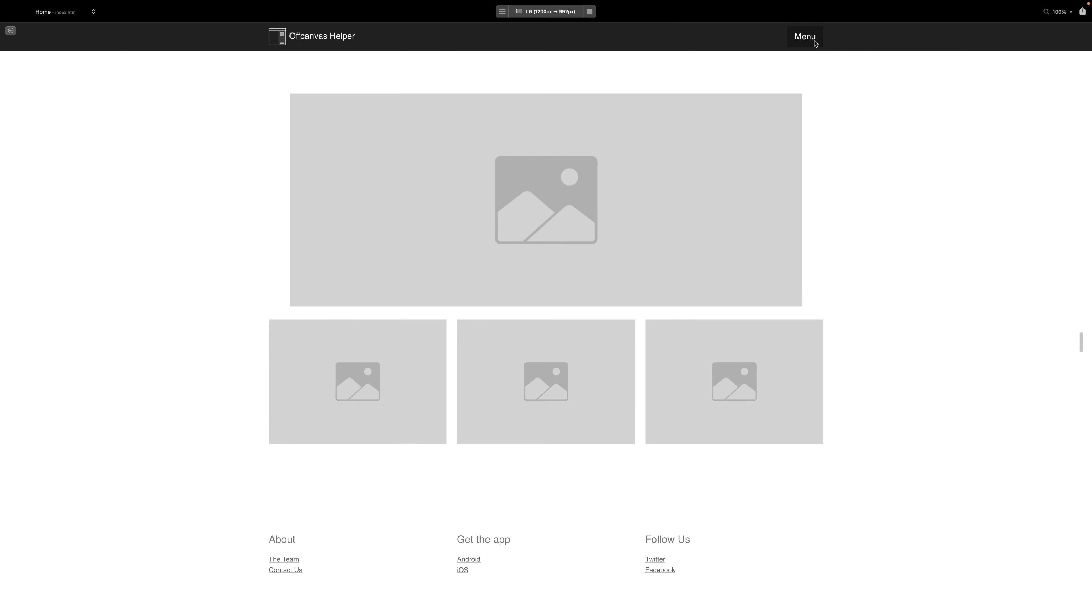
left_click(814, 39)
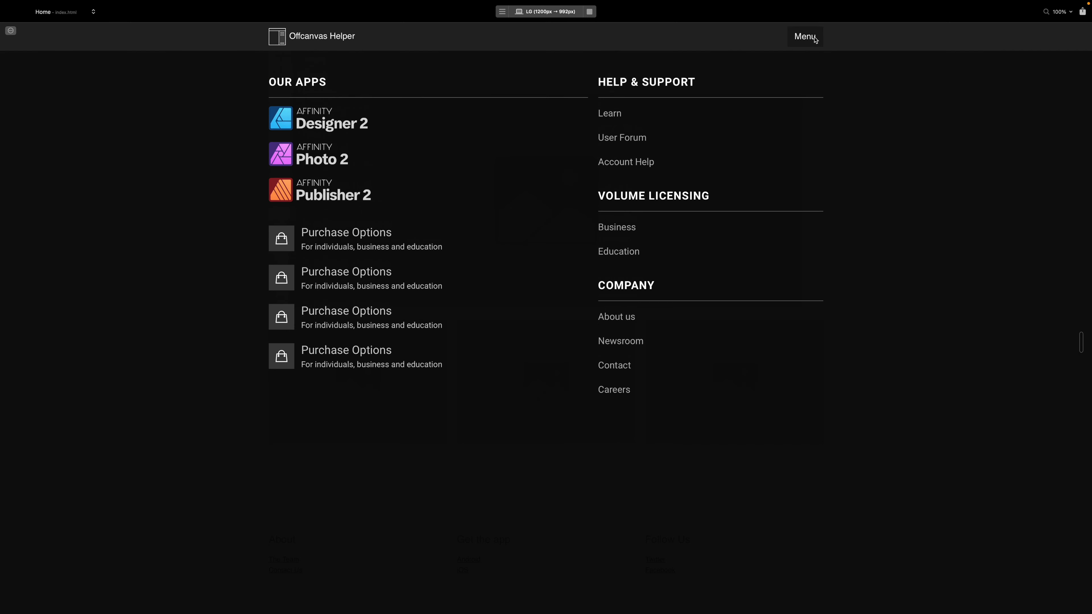
left_click(590, 12)
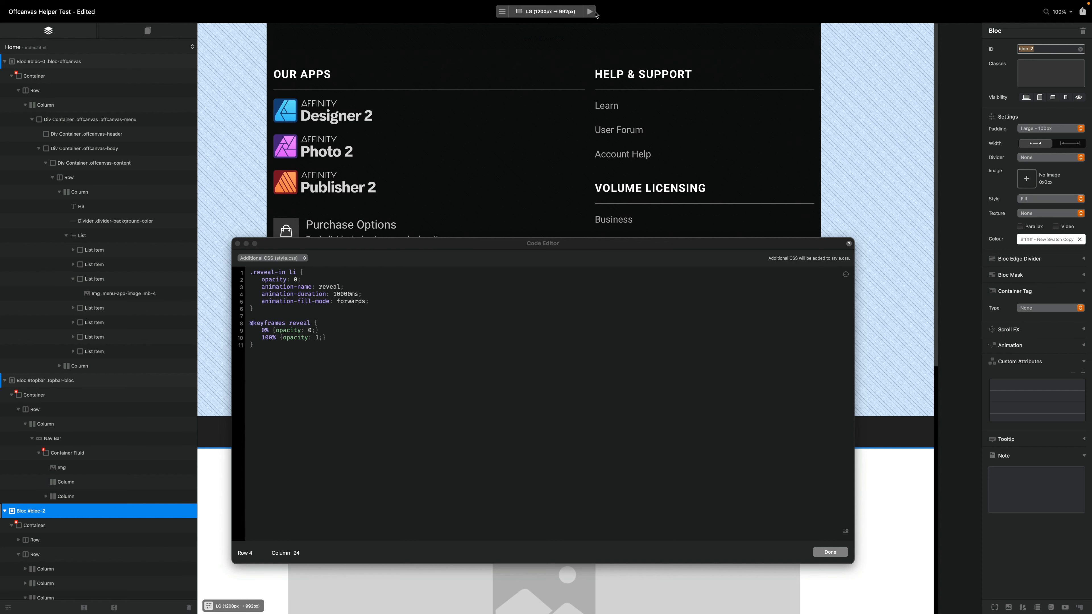
left_click(590, 11)
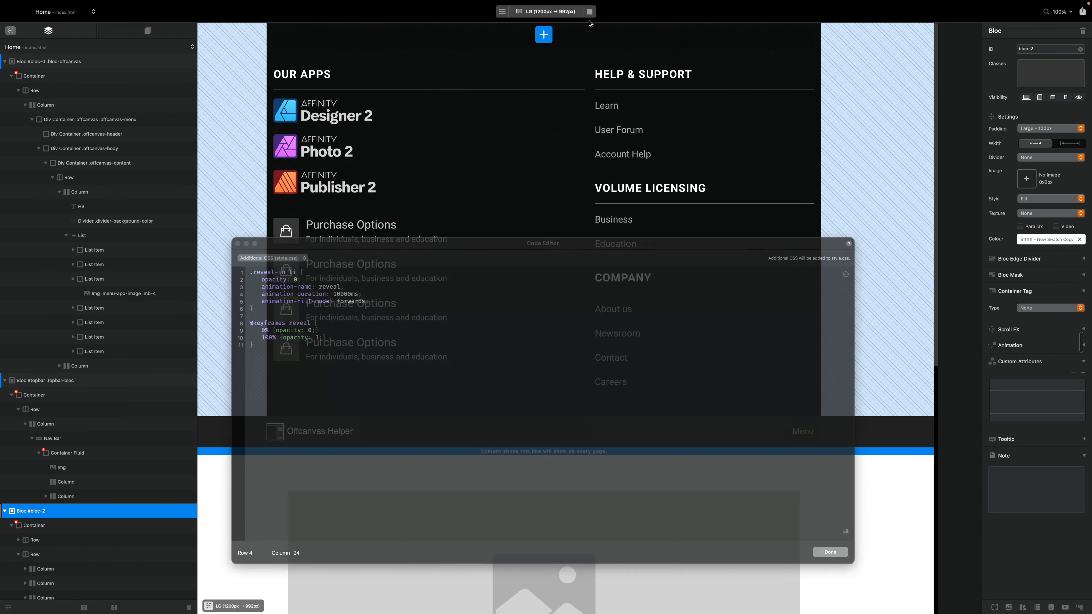
left_click(805, 36)
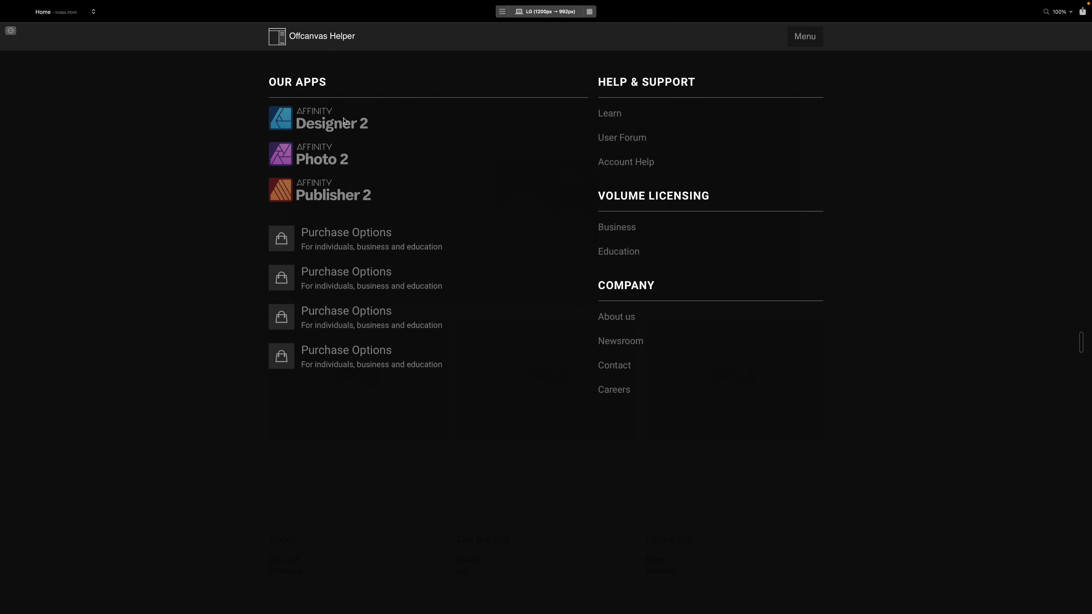
left_click(818, 39)
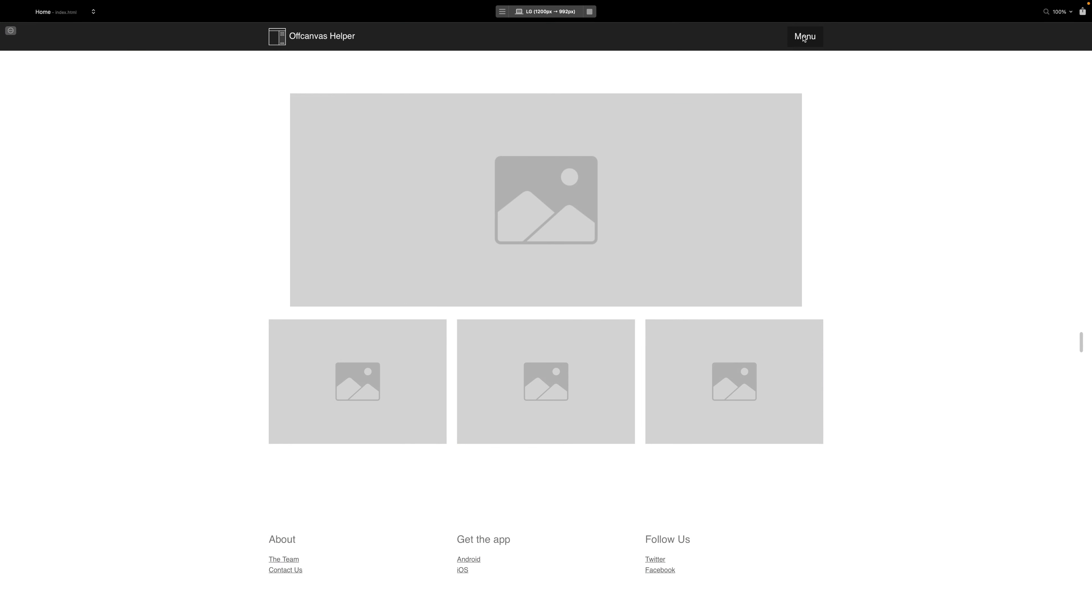
left_click(803, 40)
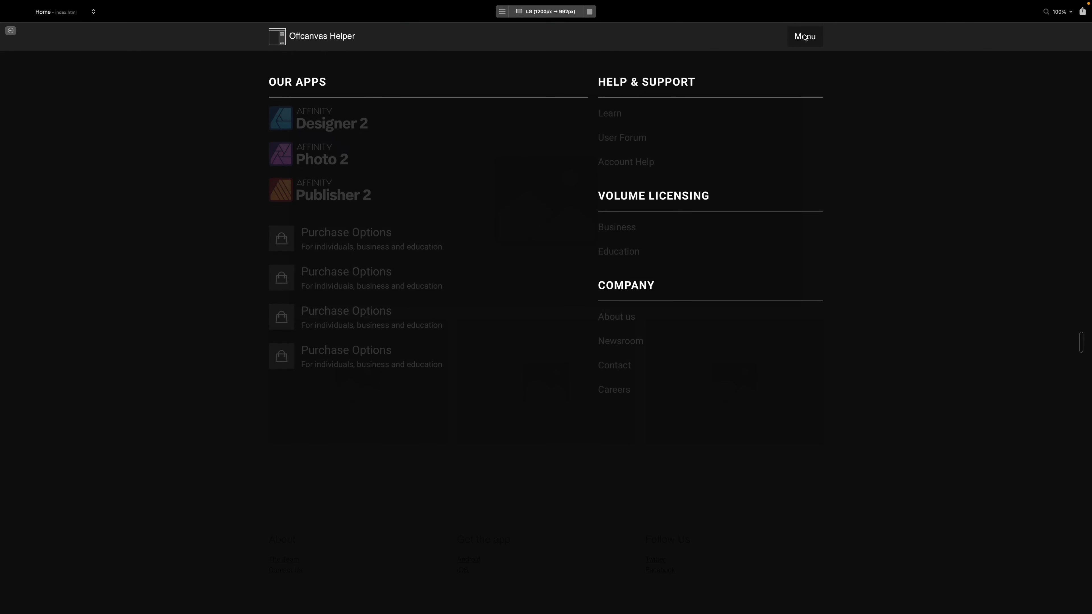
left_click(815, 39)
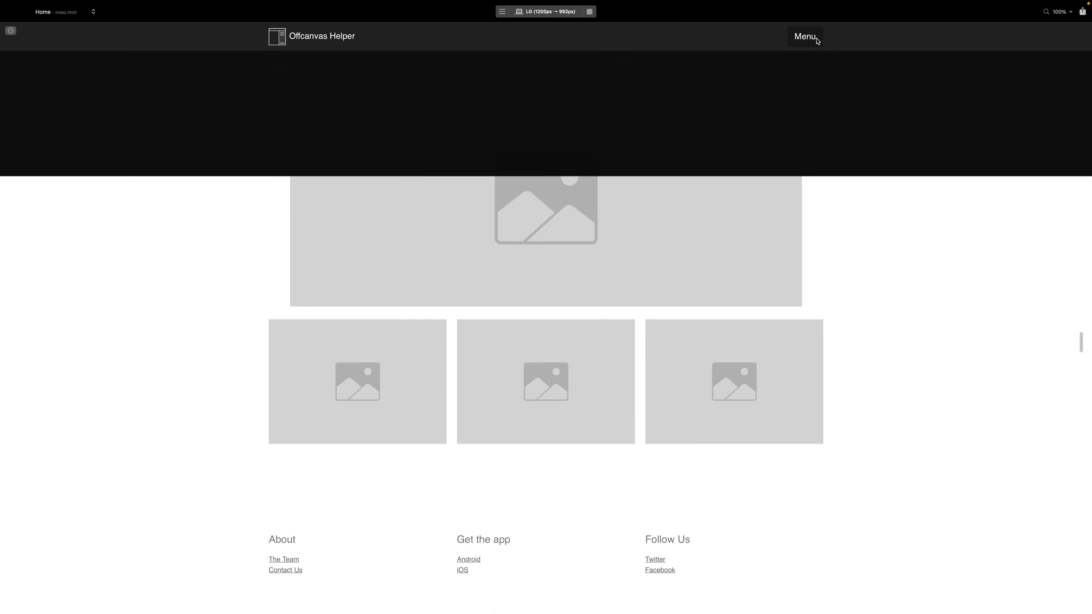
left_click(813, 40)
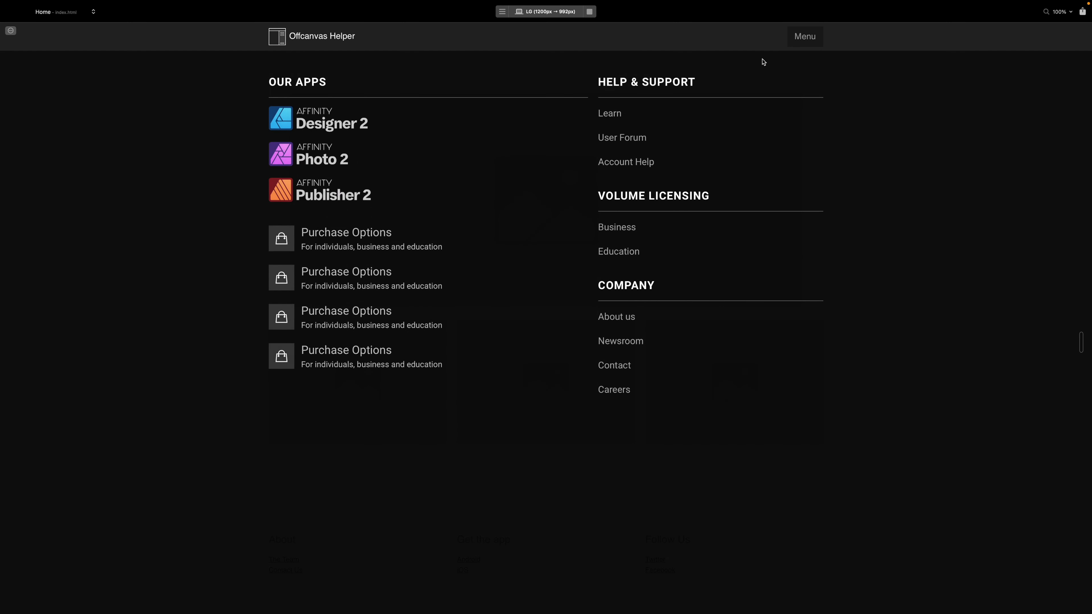
left_click(798, 45)
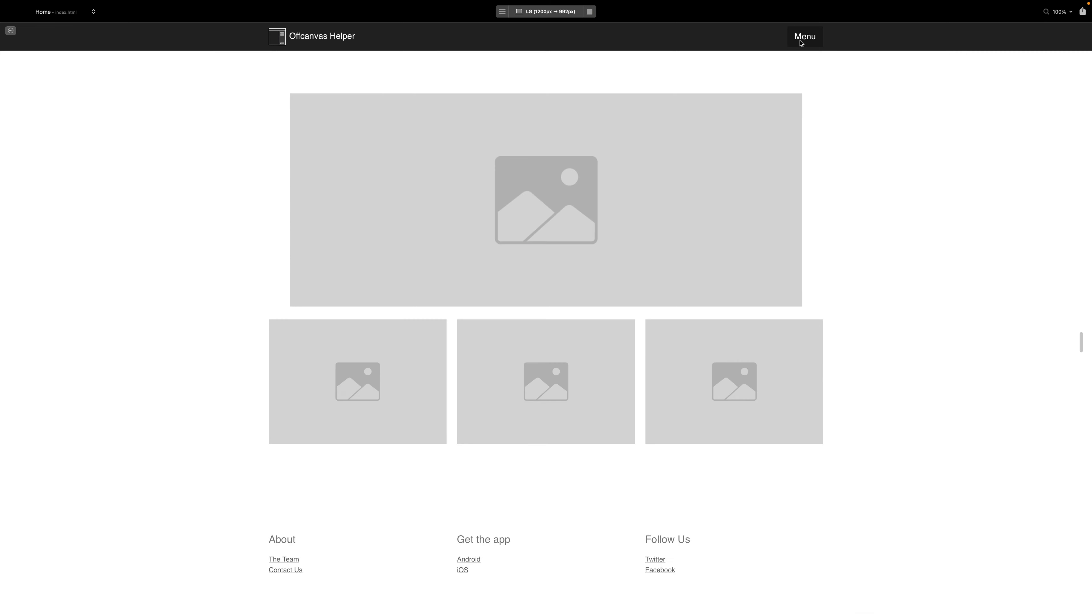
left_click(802, 43)
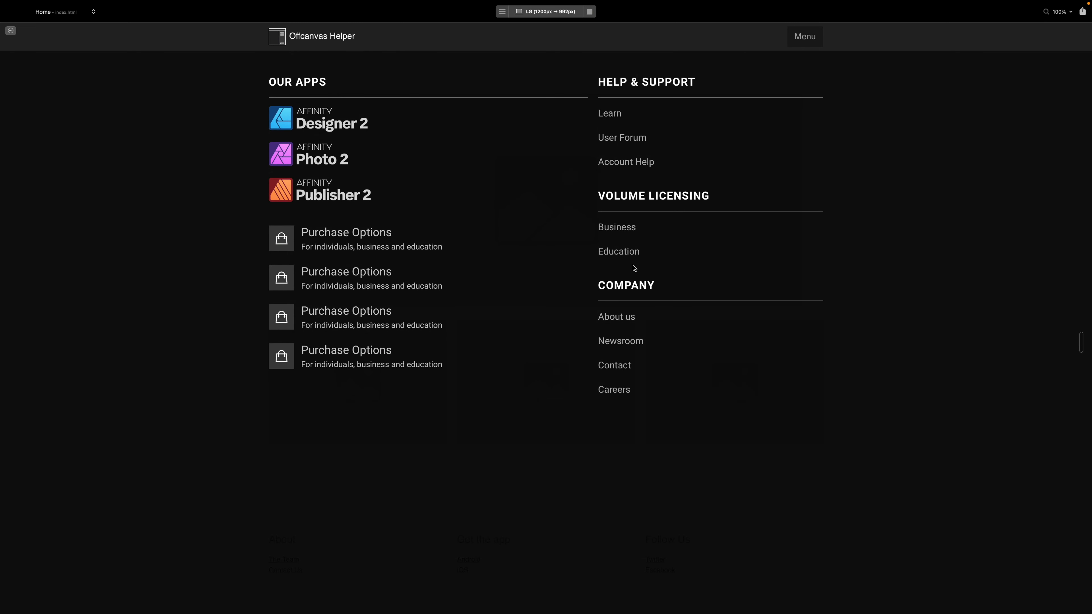
Switch to the web browser and toggle the Affinity site's menu several times to examine its list item animation.
key("ctrl+Right")
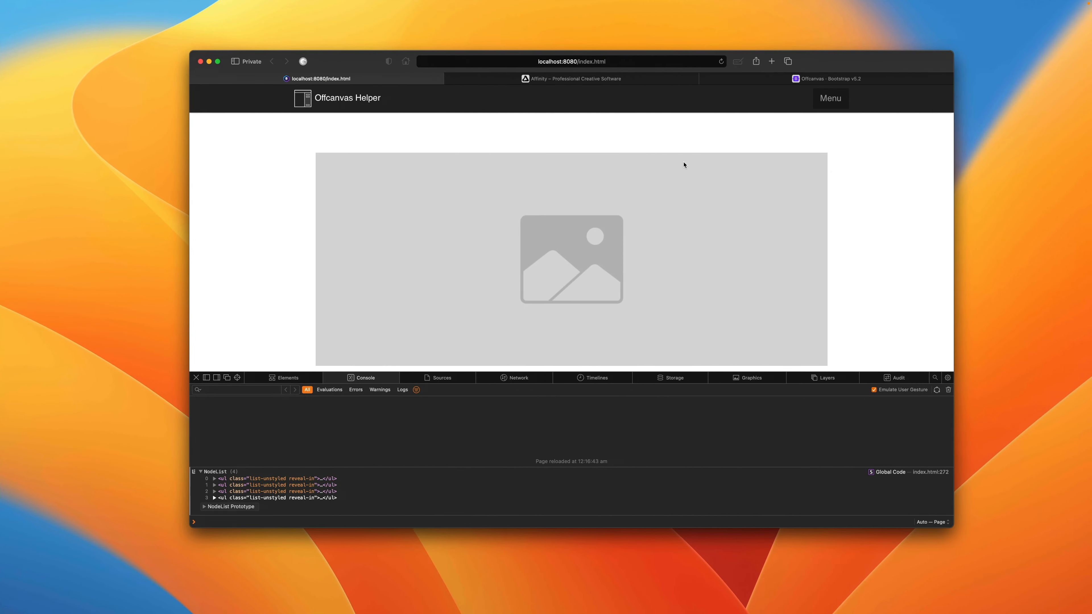
left_click(594, 80)
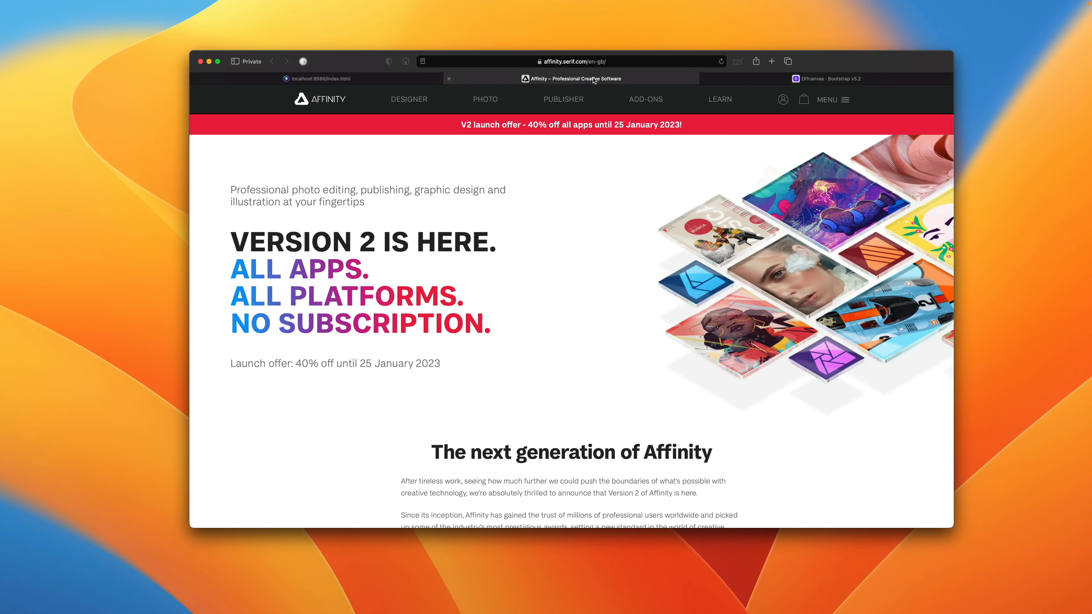
left_click(833, 100)
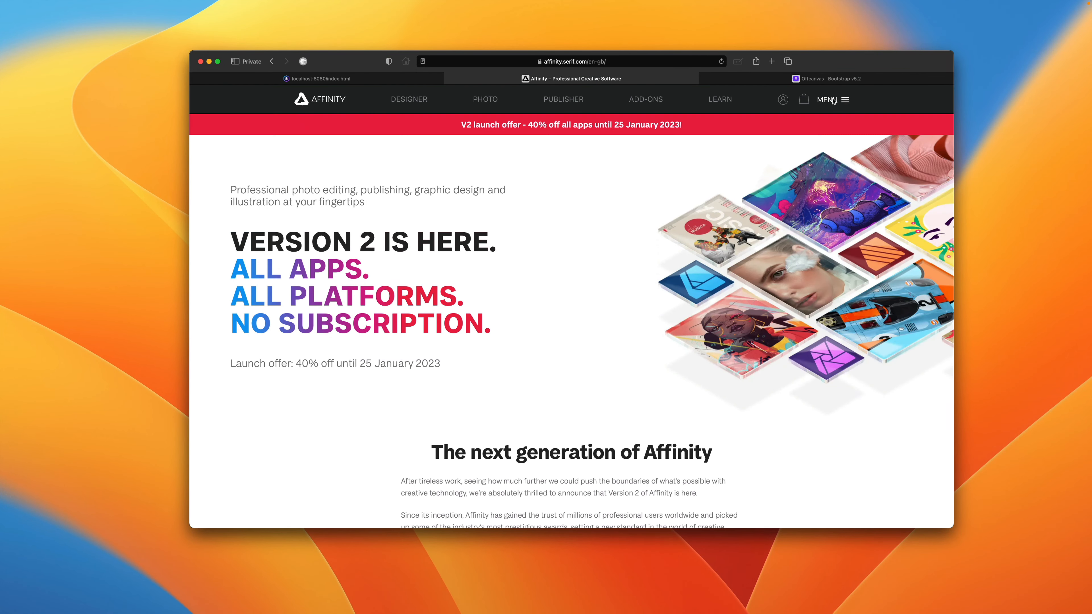
left_click(833, 100)
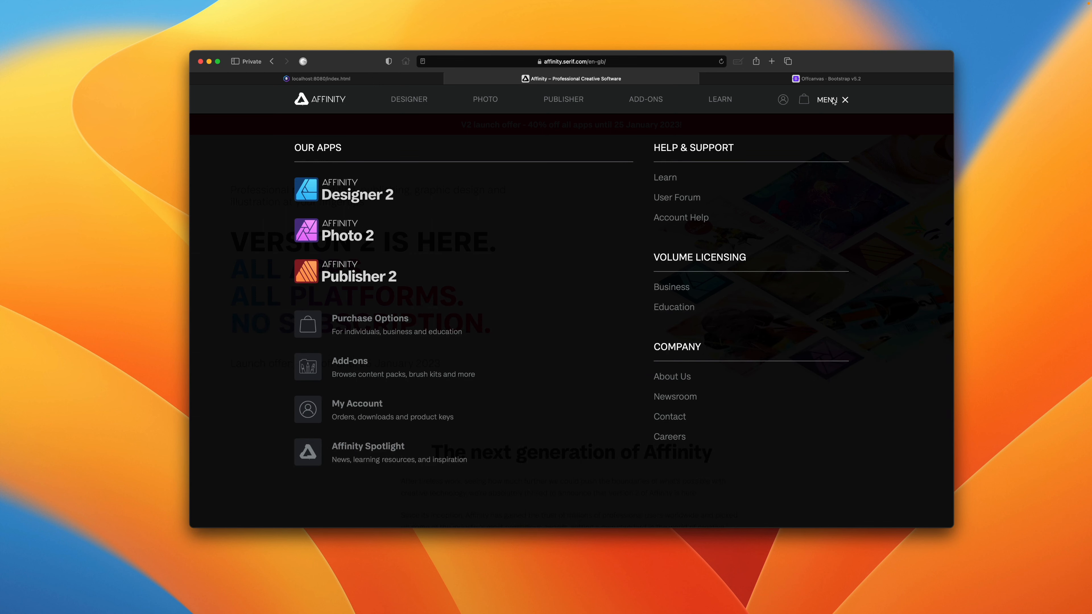
left_click(833, 100)
left_click(833, 100)
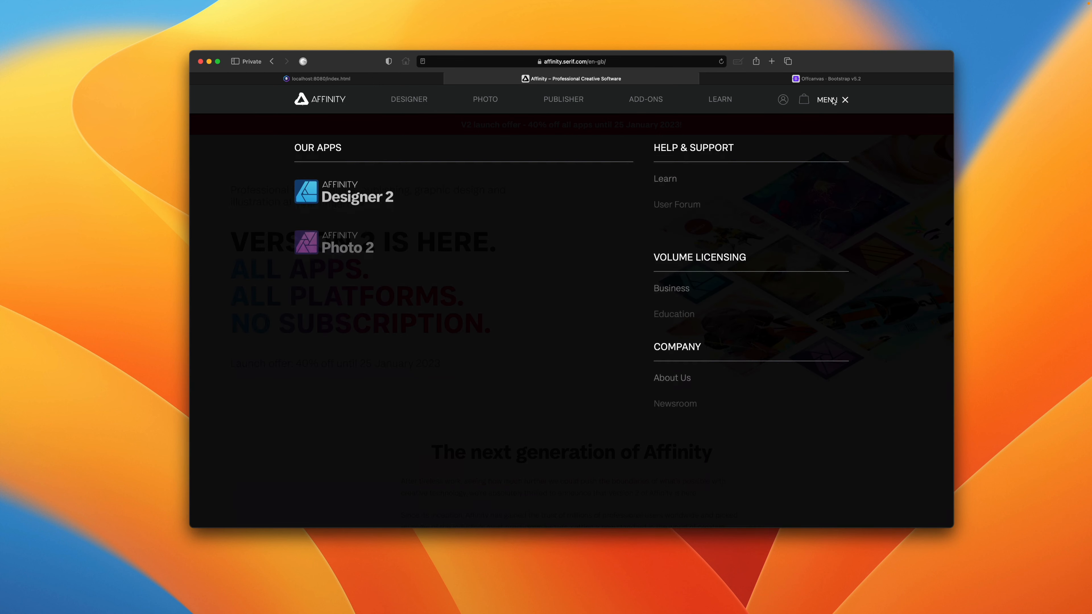
left_click(833, 100)
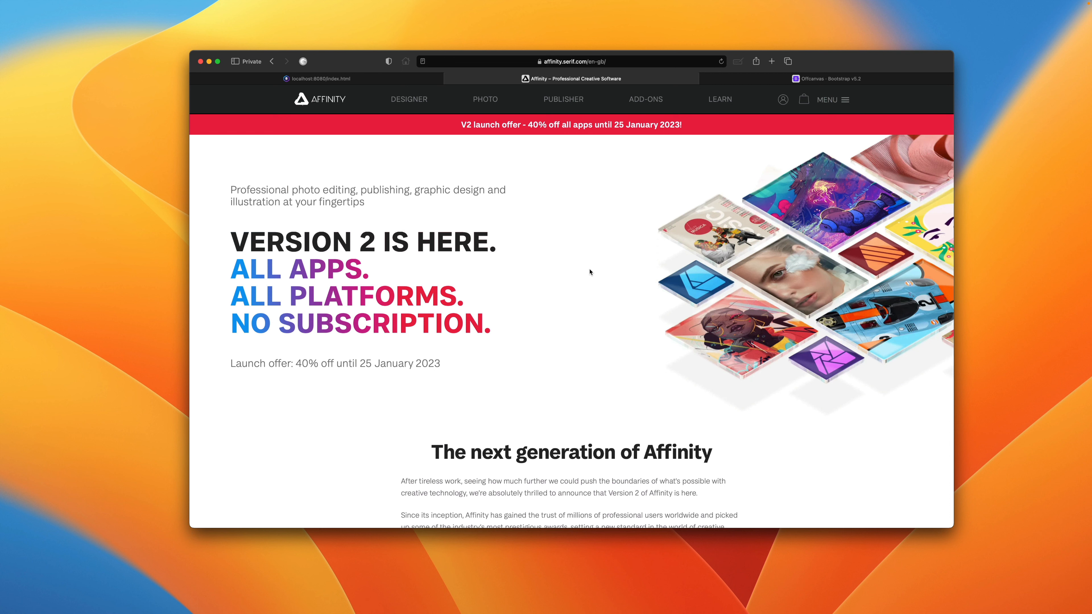
Copy the addEventListener block for hidden.bs.offcanvas from the example in Bootstrap's Offcanvas events documentation.
left_click(766, 80)
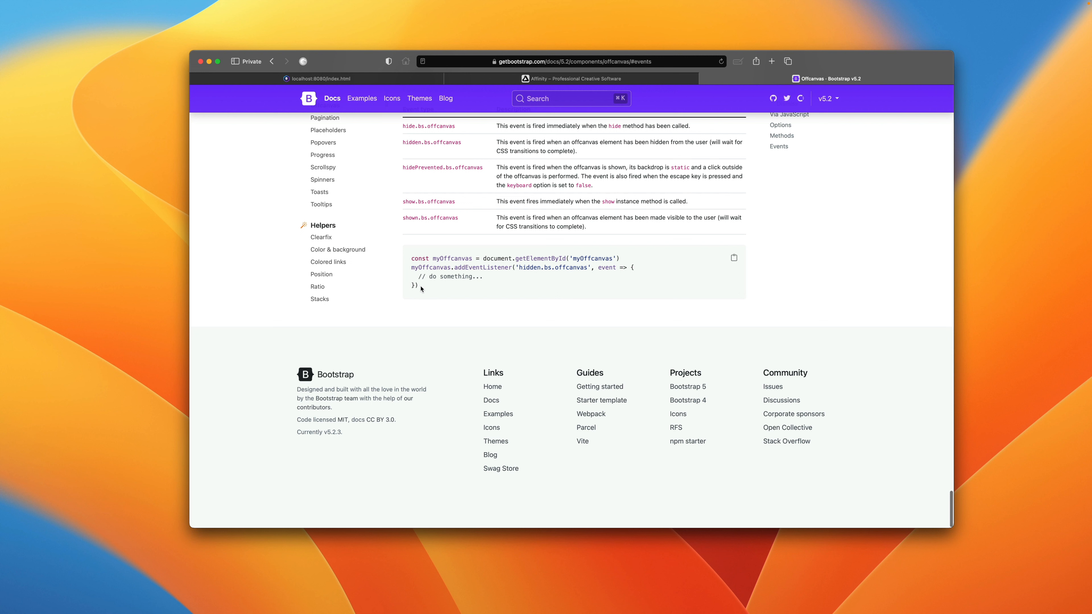
left_click_drag(417, 282, 412, 269)
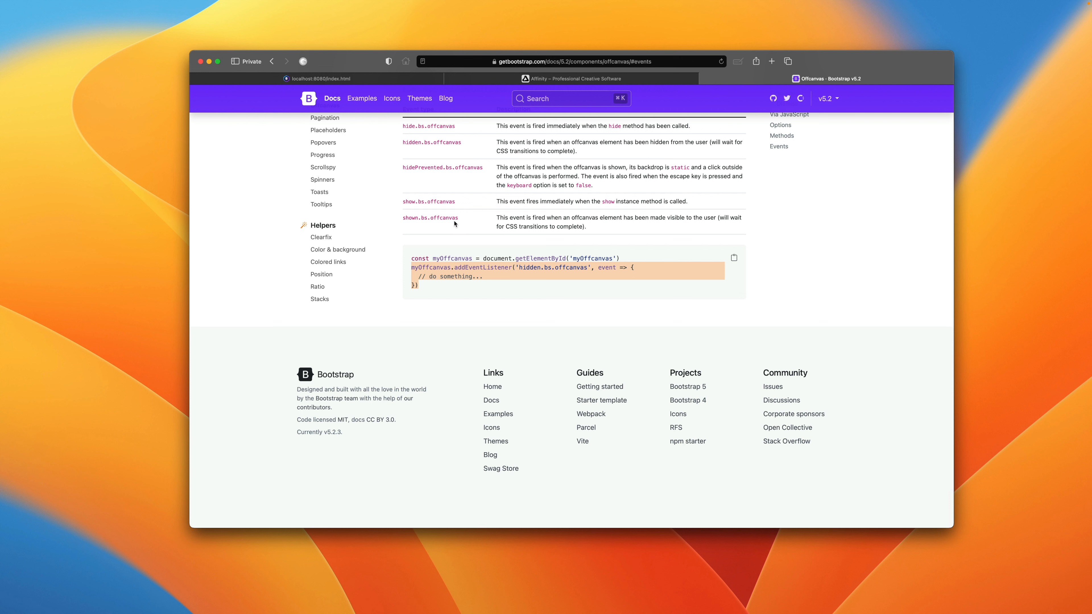
left_click(442, 285)
left_click_drag(429, 286, 408, 269)
key("super+c")
Return to Blocs, leave the page preview and show the Page - Footer code in the Code Editor.
key("ctrl+Left")
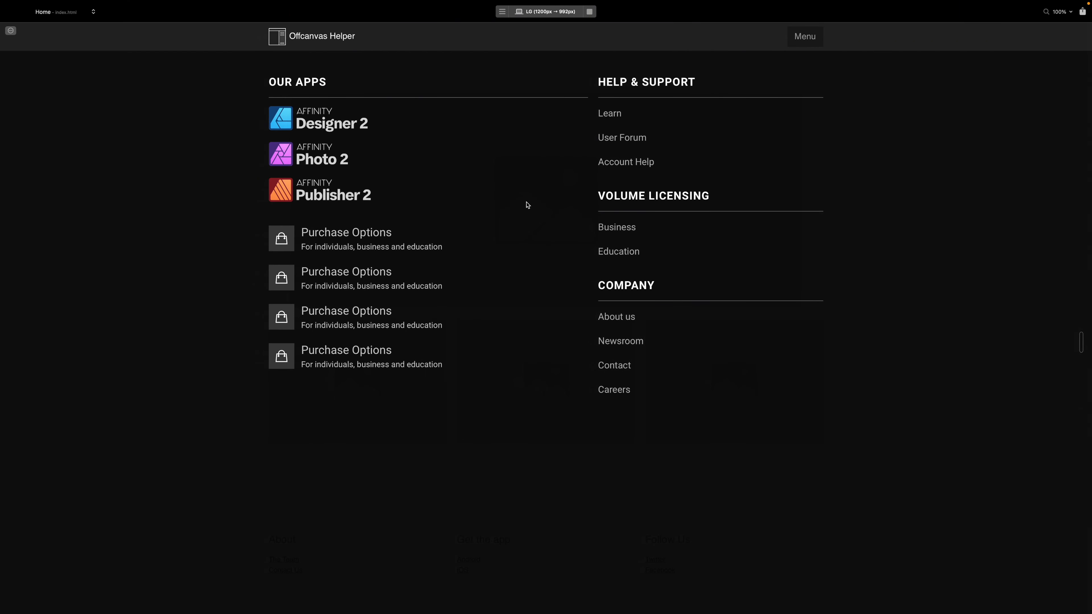
left_click(589, 11)
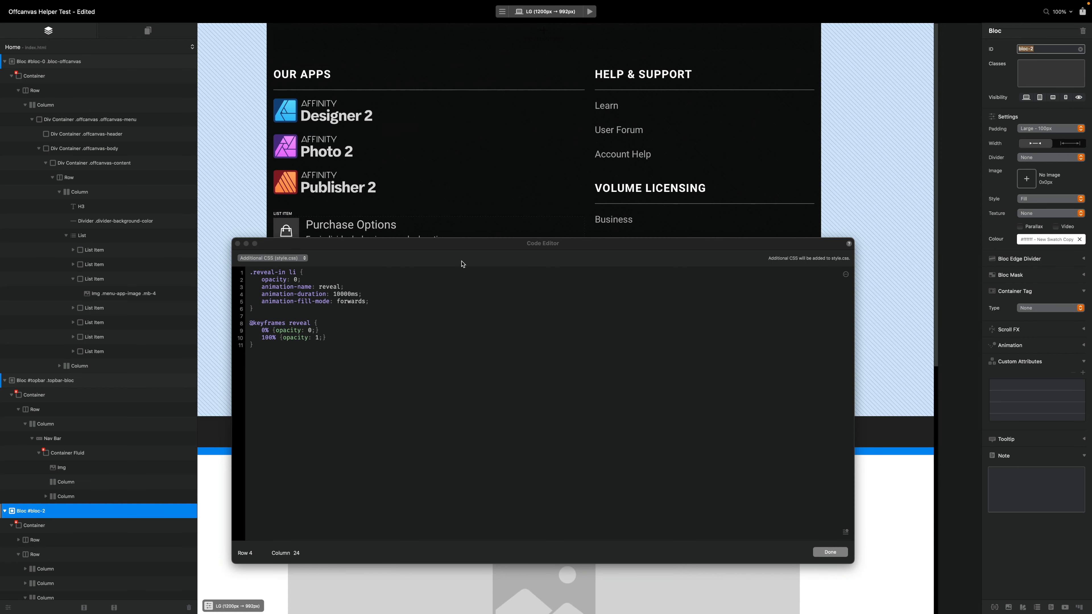
left_click(304, 259)
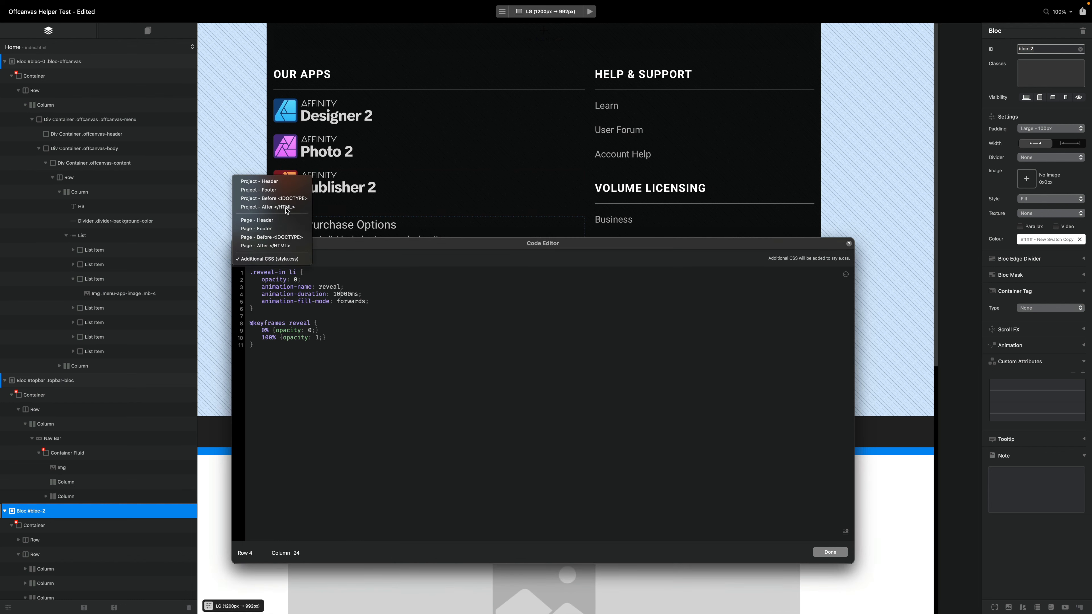
left_click(291, 229)
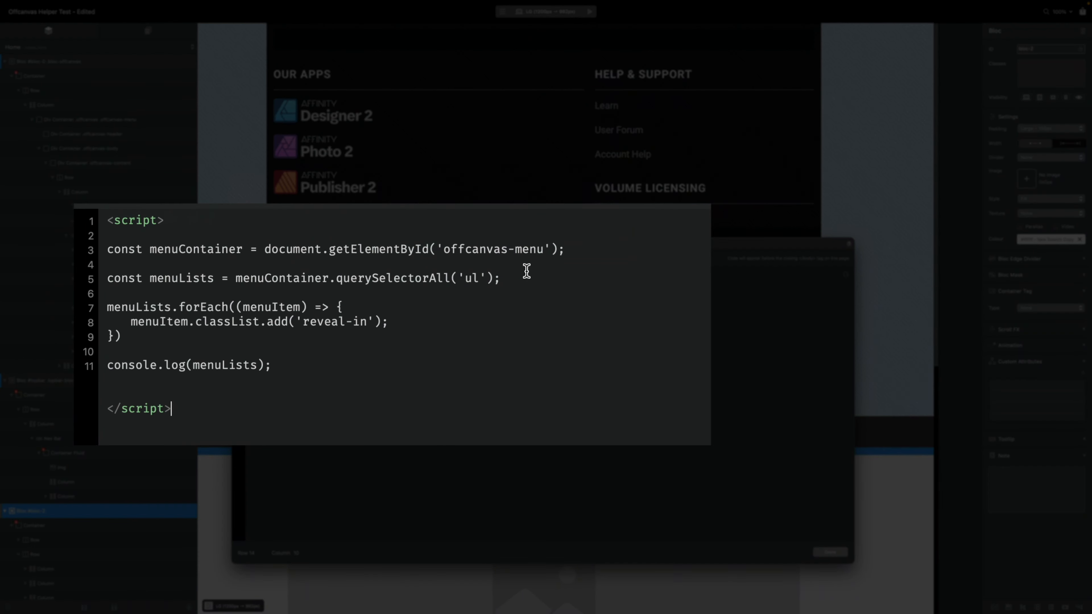
Remove the blank lines around the two const declarations and paste the copied event listener between them and the menuLists.forEach block.
left_click(413, 295)
key("BackSpace")
key("Up")
key("BackSpace")
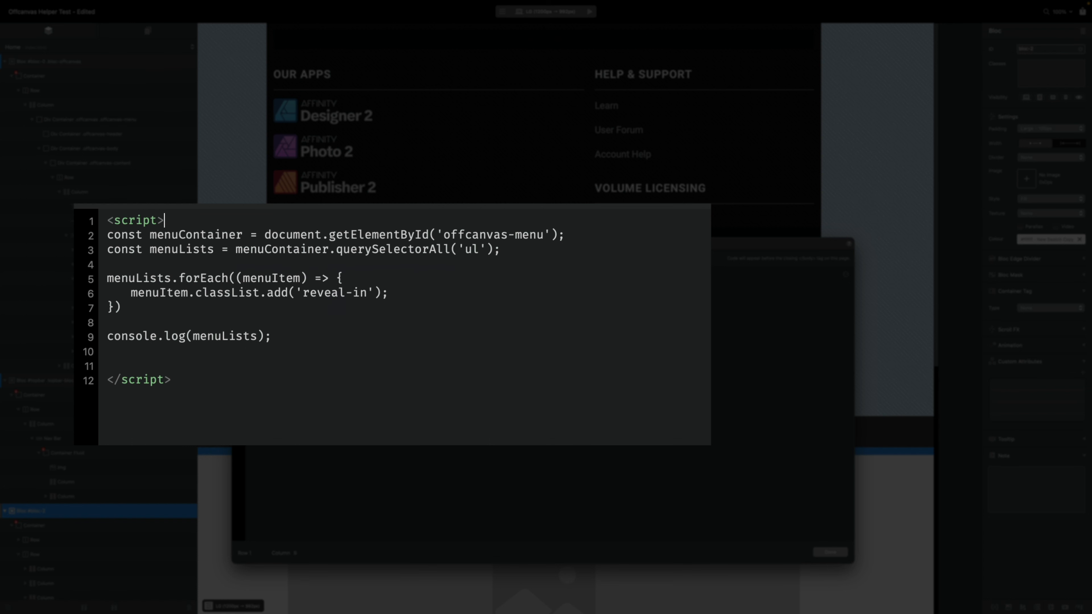
key("Return")
key("Return")
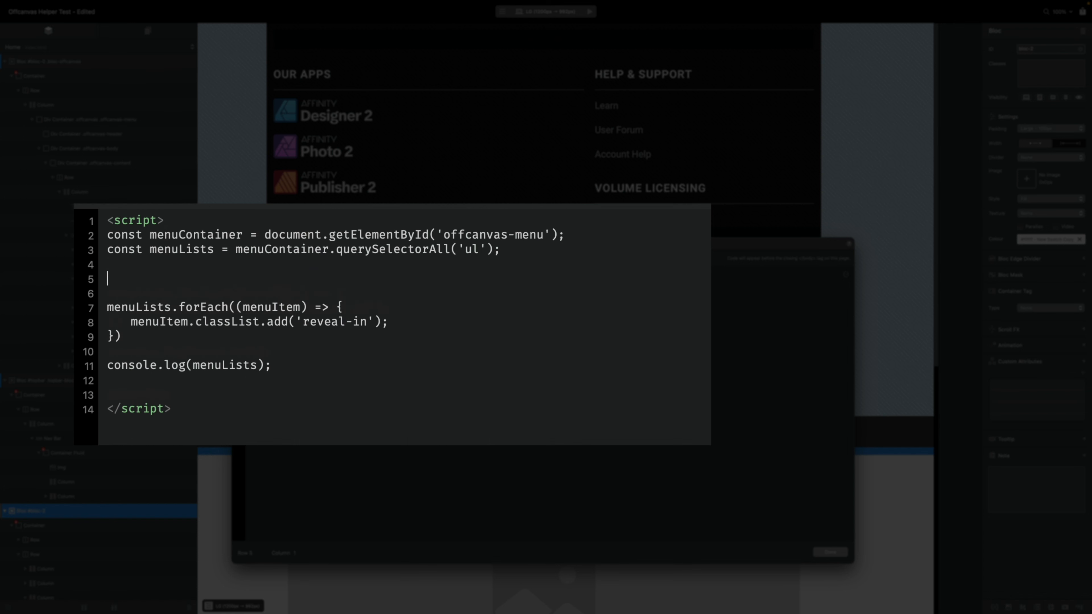
key("super+v")
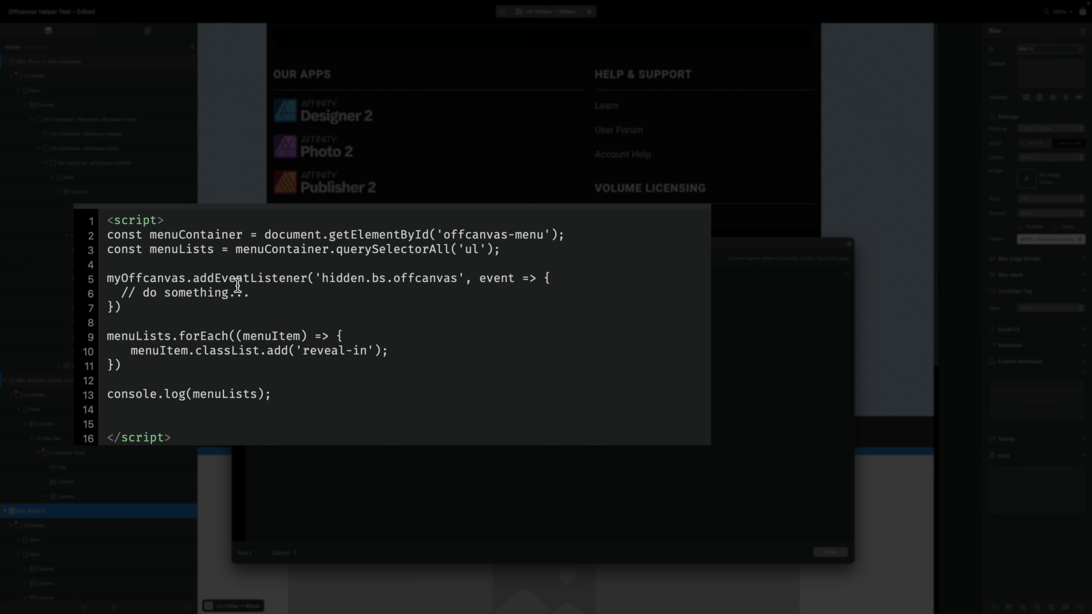
Replace the "// do something..." comment inside the event listener with empty lines.
left_click_drag(271, 296, 107, 293)
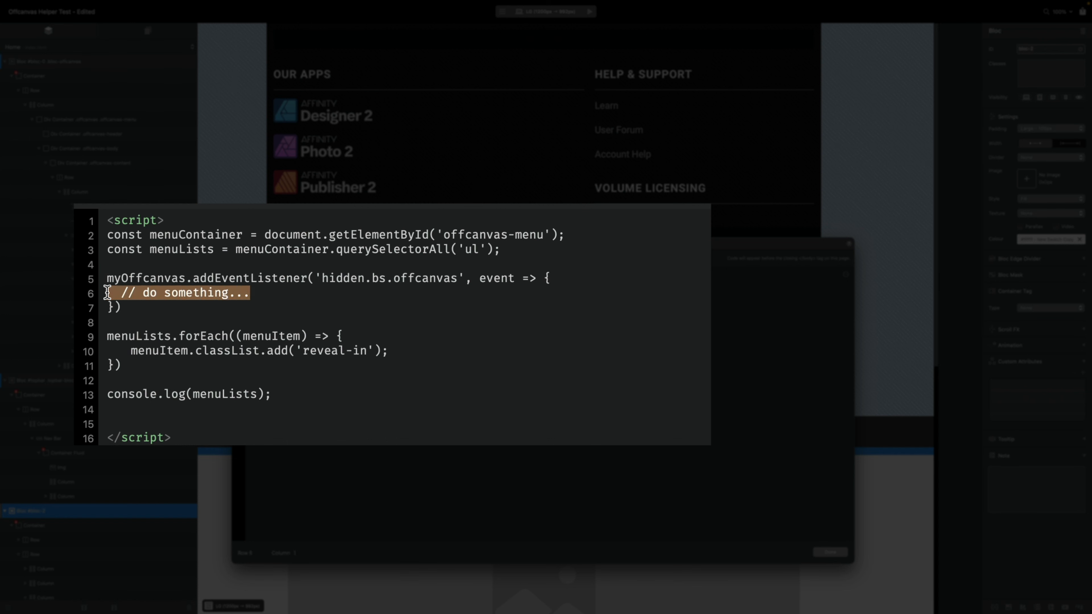
key("BackSpace")
key("Return")
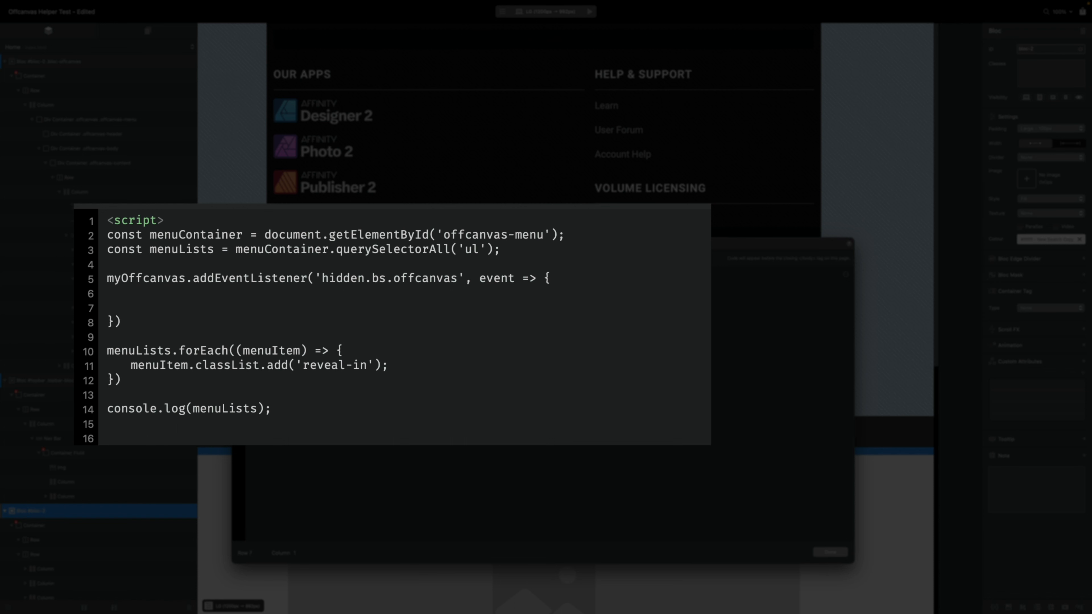
Replace myOffcanvas with menuContainer as the object that the event listener is attached to.
double_click(201, 236)
key("ctrl+c")
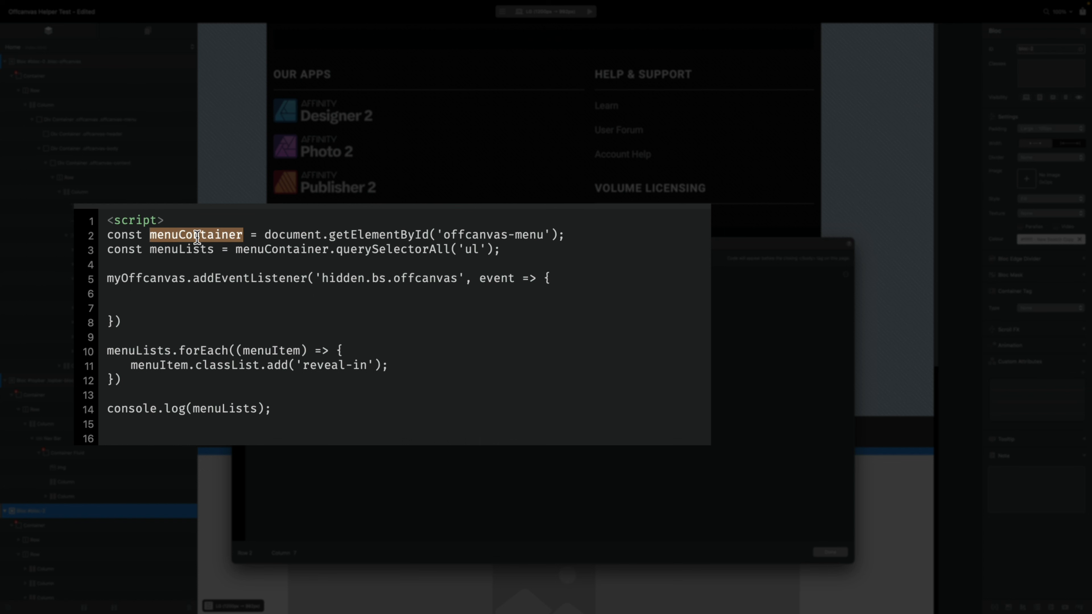
left_click(163, 277)
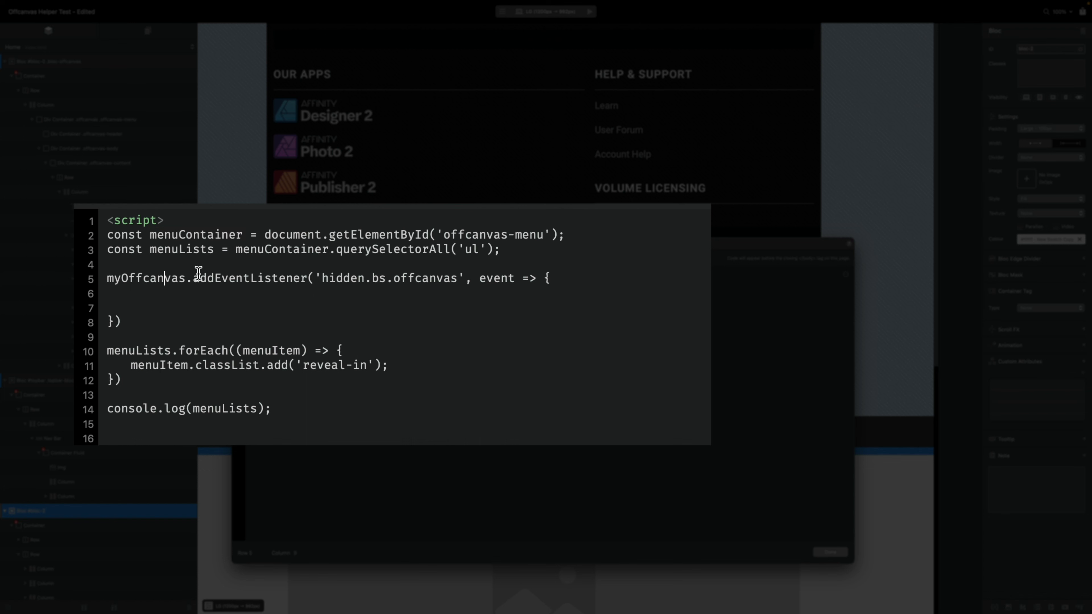
left_click_drag(186, 278, 86, 278)
key("ctrl+v")
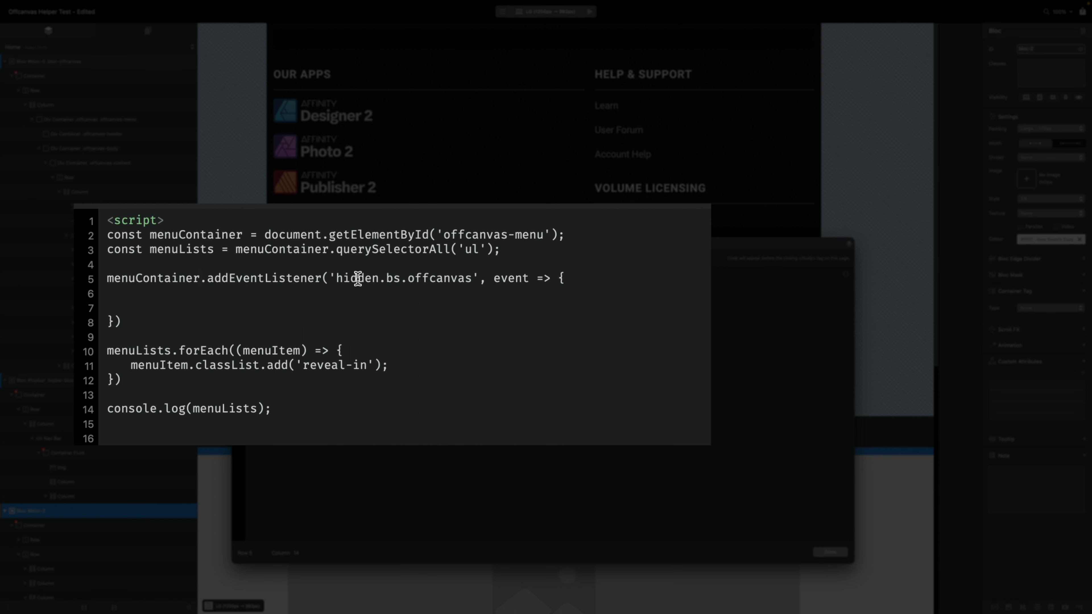
Change the event name in the menuContainer event listener to show.bs.offcanvas.
left_click(381, 278)
key("BackSpace")
key("BackSpace")
key("BackSpace")
key("BackSpace")
key("BackSpace")
key("BackSpace")
type("s")
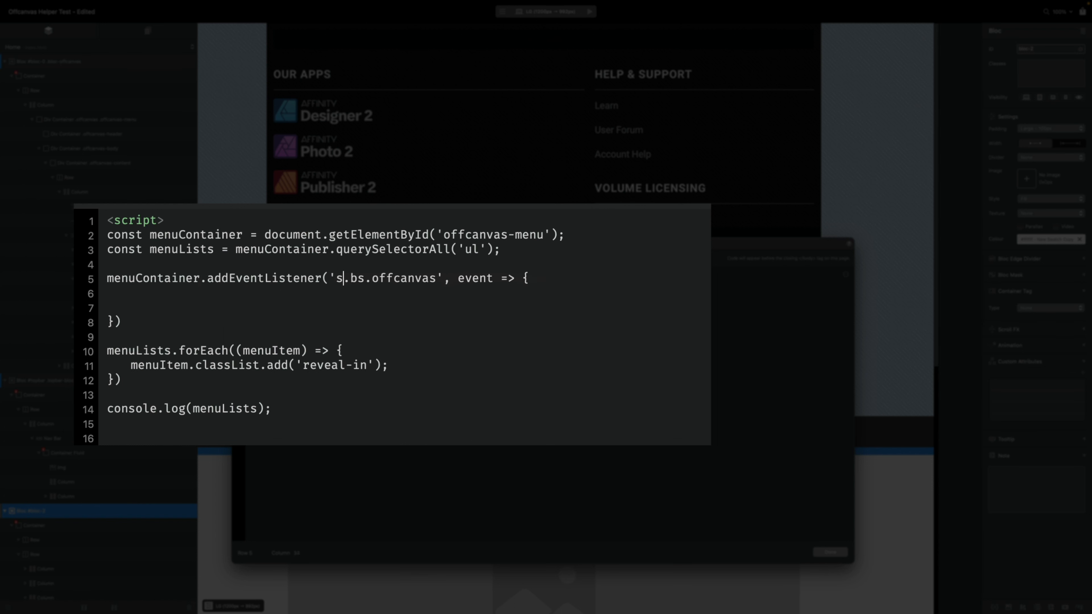
type("how")
key("Down")
key("Down")
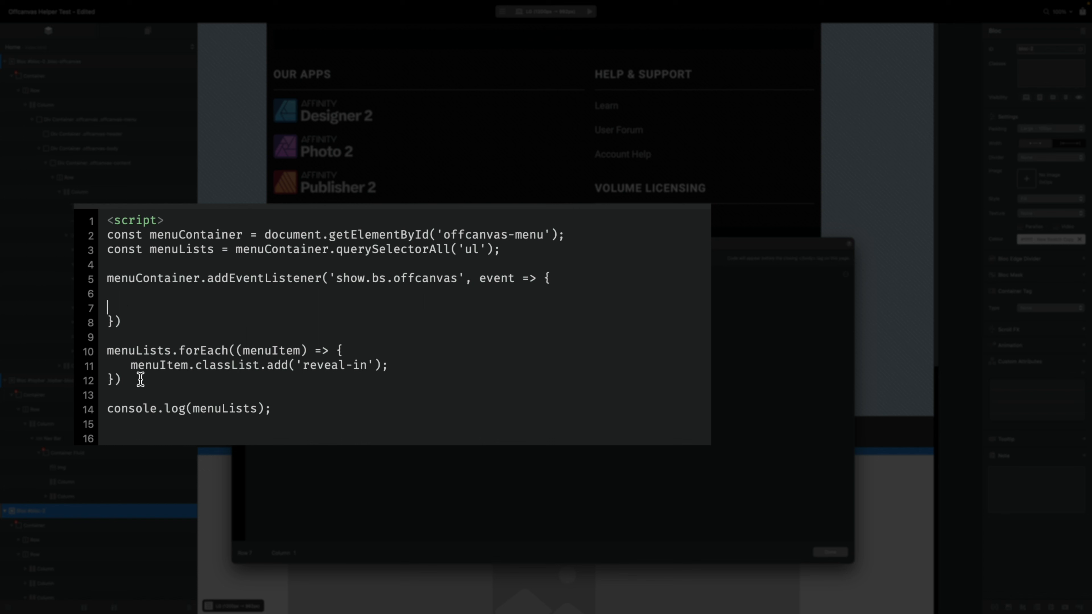
Move the menuLists.forEach block inside the show.bs.offcanvas listener, indent it one level and remove the blank line after it.
left_click_drag(139, 382, 102, 353)
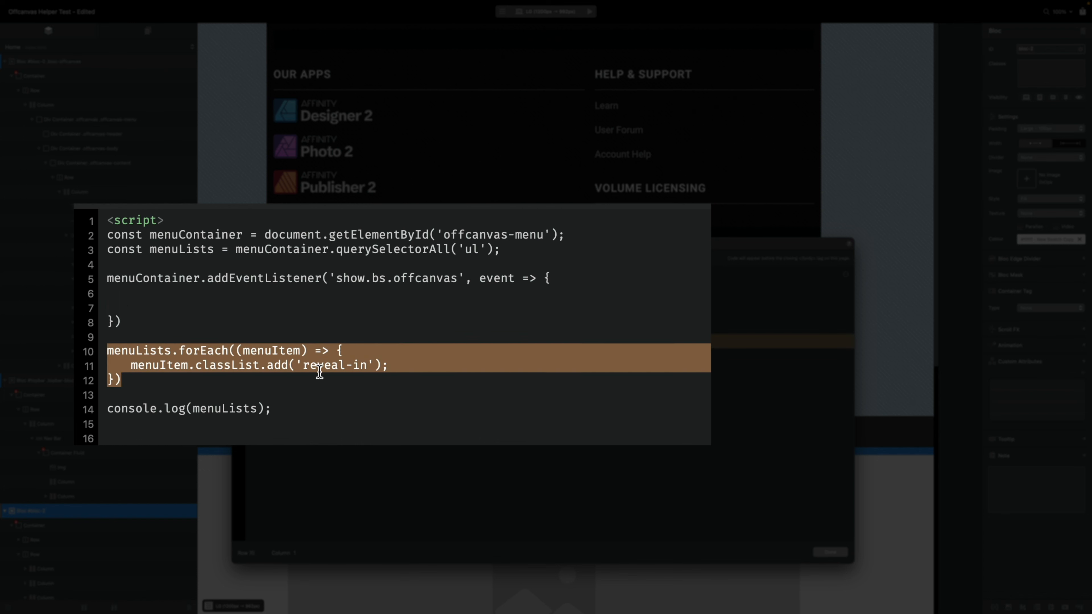
key("super+x")
left_click(164, 294)
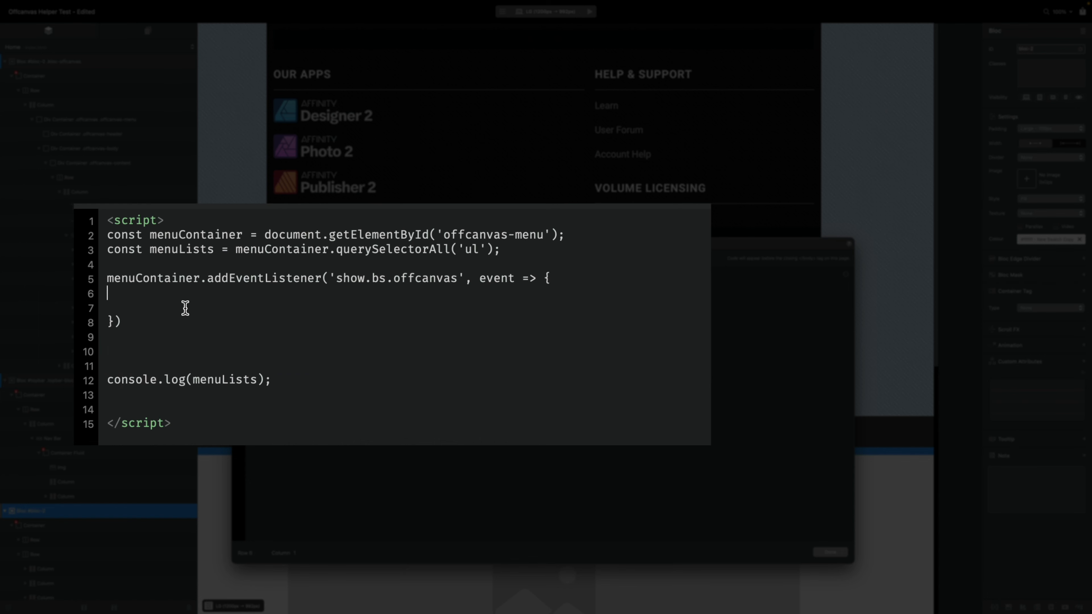
key("super+v")
left_click_drag(158, 326, 114, 286)
key("Tab")
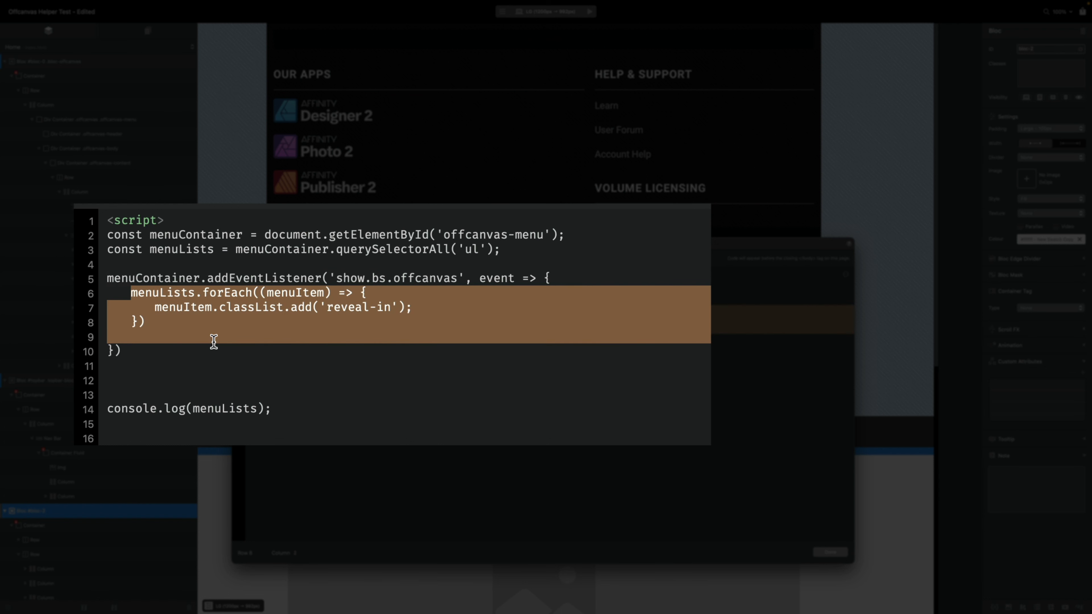
left_click(171, 344)
key("BackSpace")
key("BackSpace")
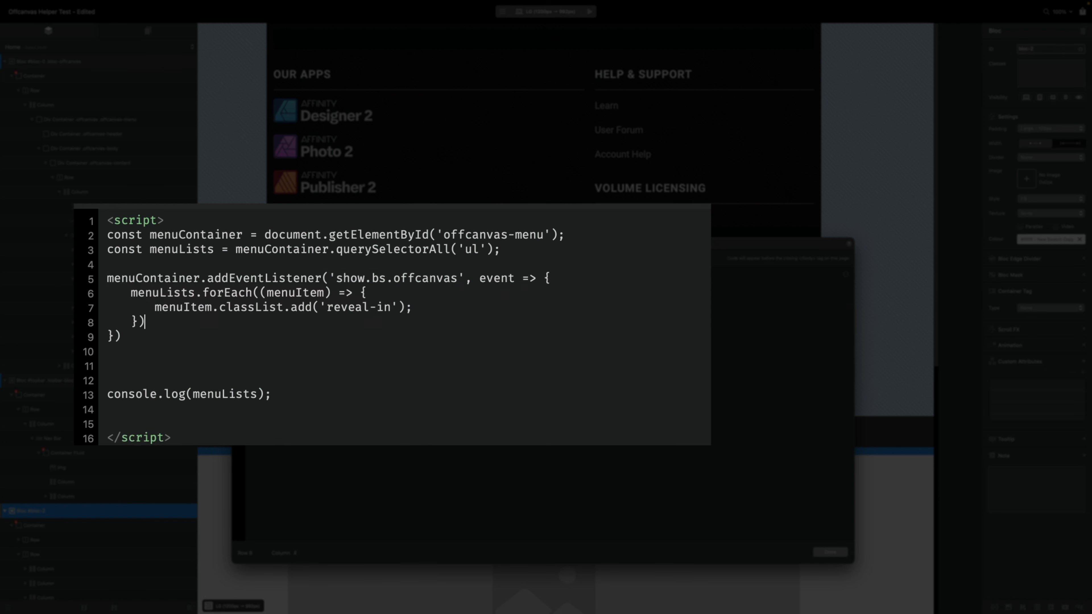
Delete the console.log(menuLists) line and the blank lines between the event listener and the closing script tag.
left_click_drag(293, 393, 88, 393)
key("BackSpace")
key("BackSpace")
key("BackSpace")
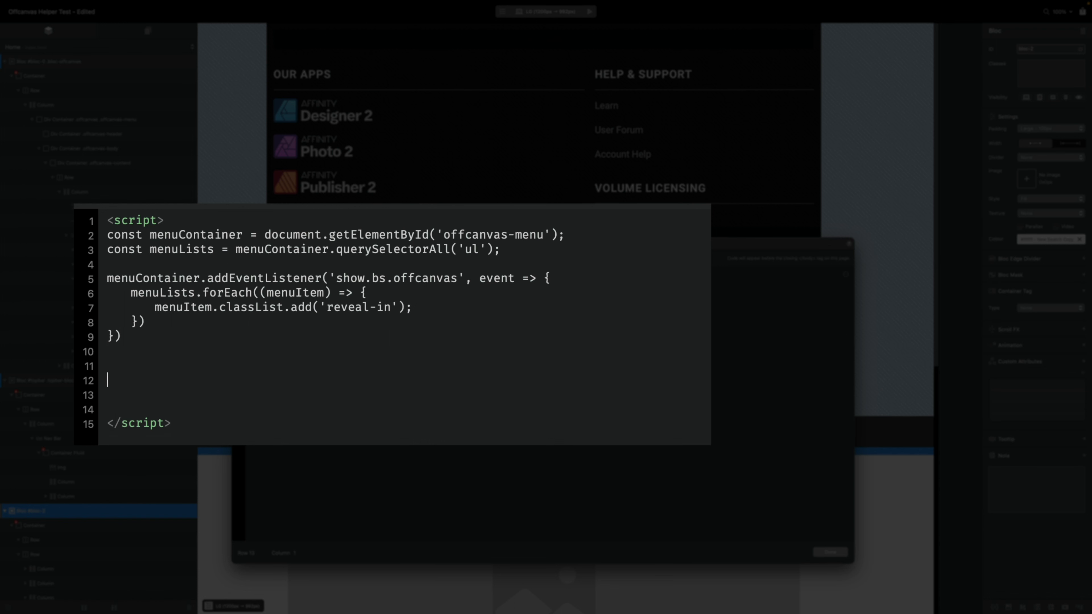
key("Down")
key("BackSpace")
key("BackSpace")
key("BackSpace")
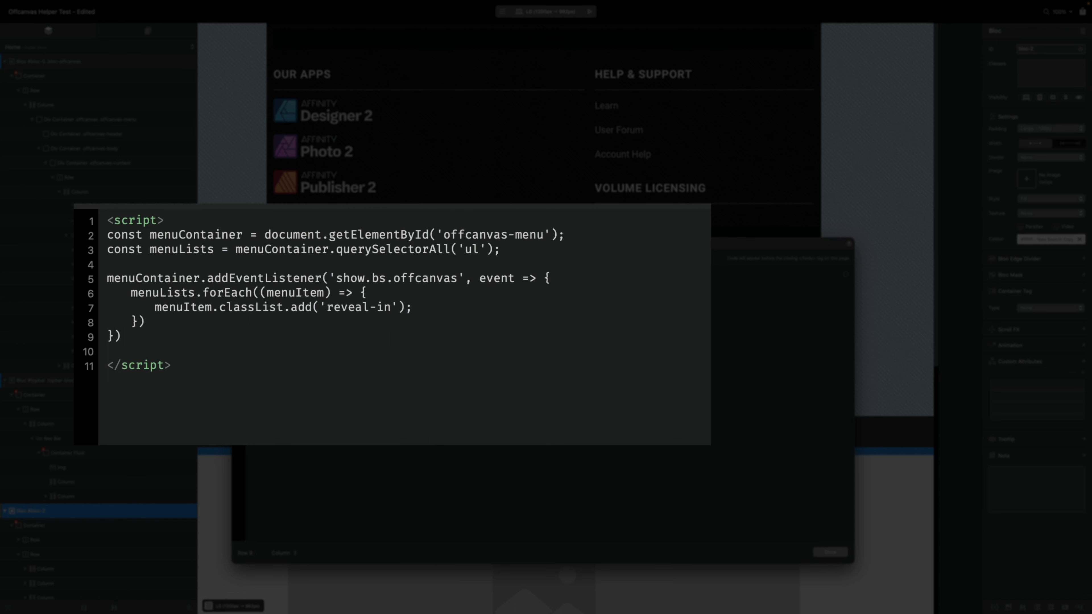
key("BackSpace")
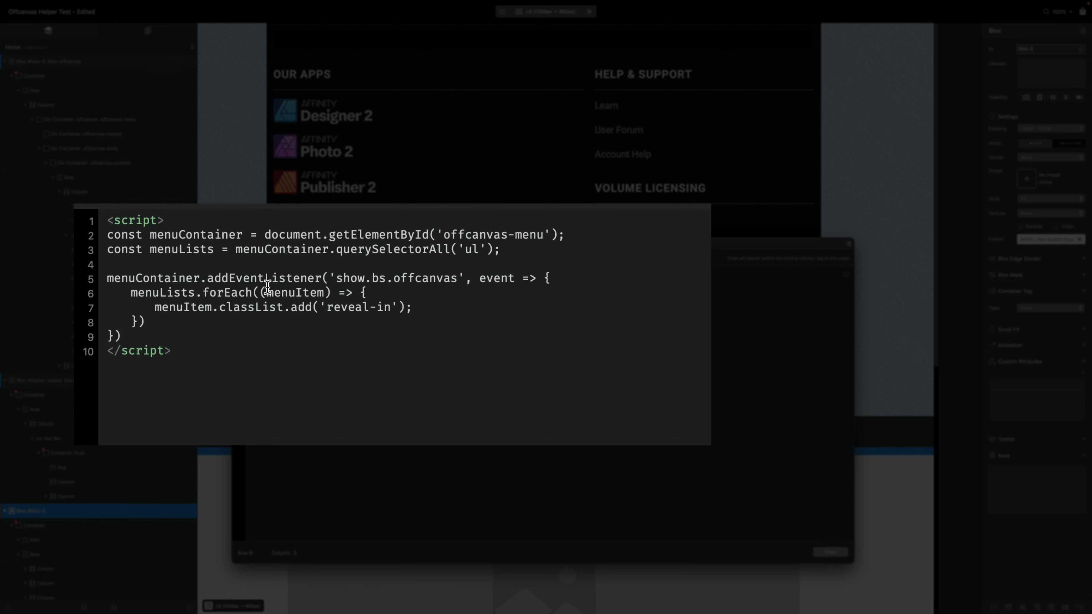
Preview the page, open and close the offcanvas menu several times to check the reveal animation, and return to the code.
left_click_drag(130, 296, 205, 317)
left_click(205, 318)
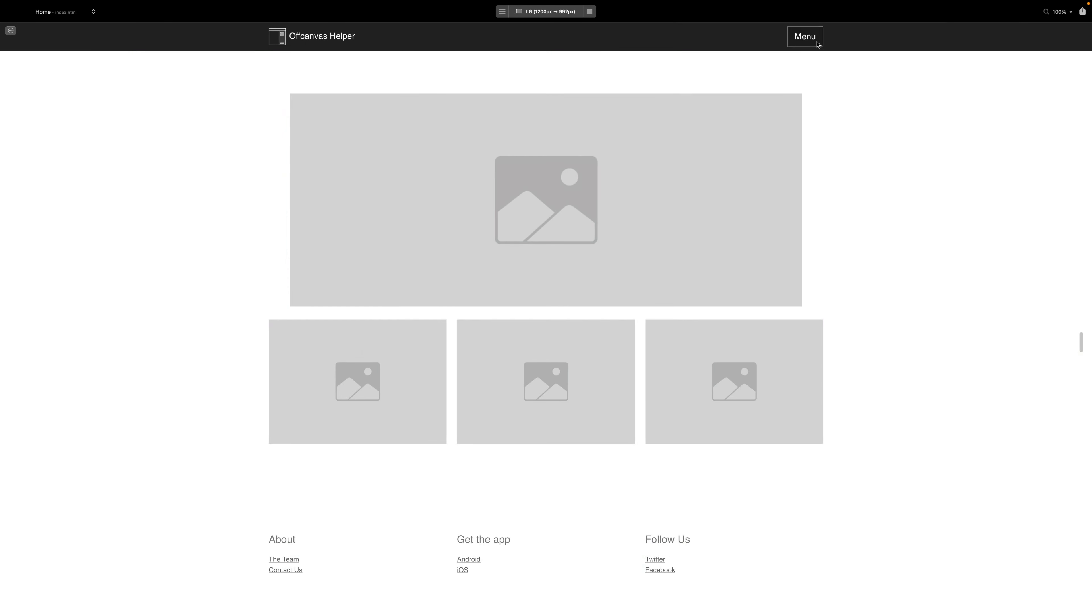
left_click(817, 44)
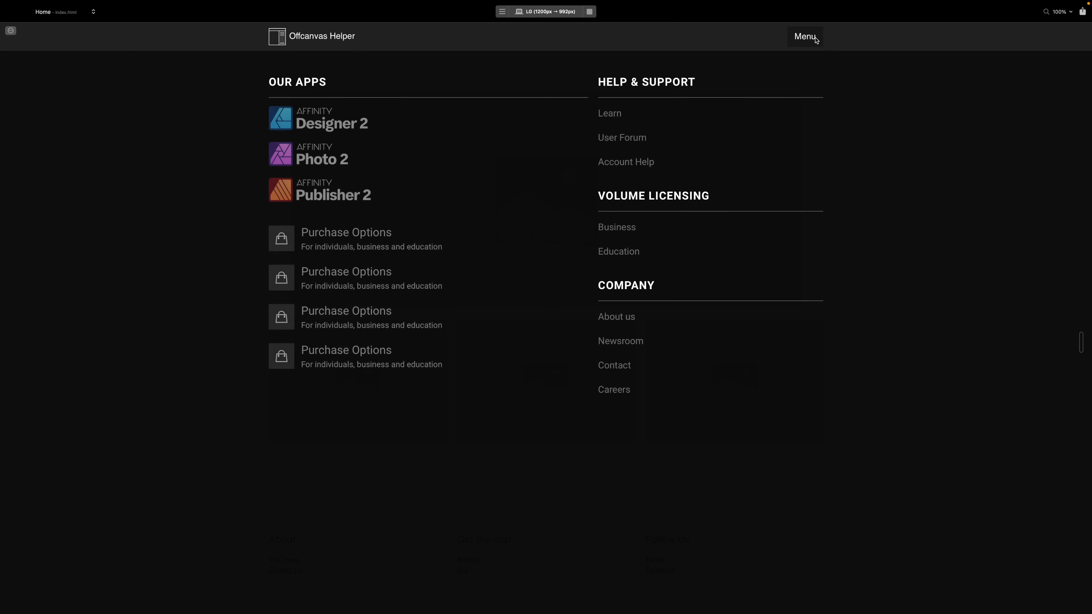
left_click(815, 40)
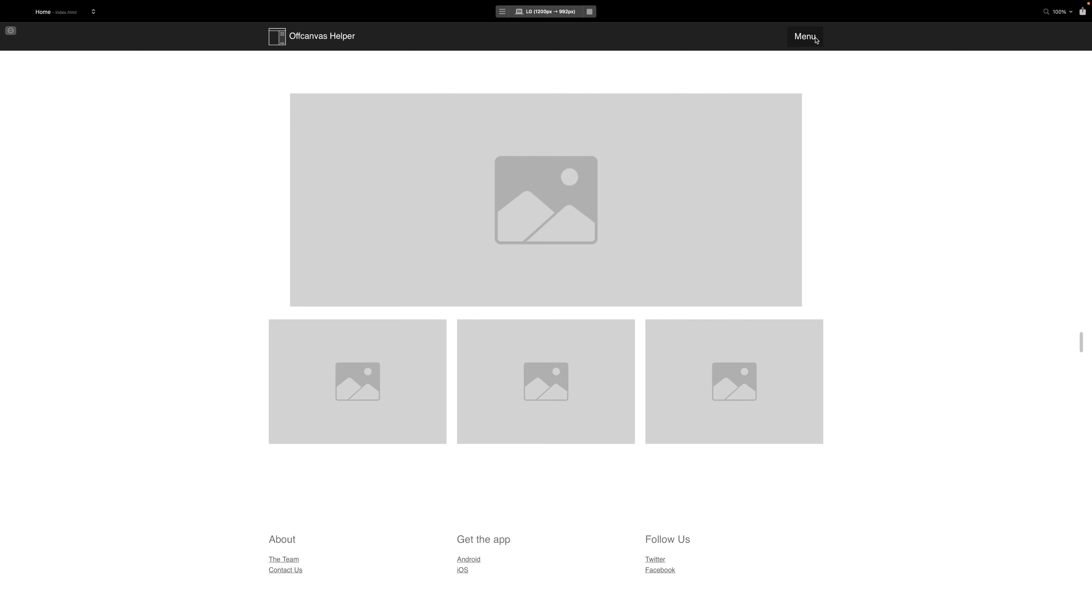
left_click(815, 40)
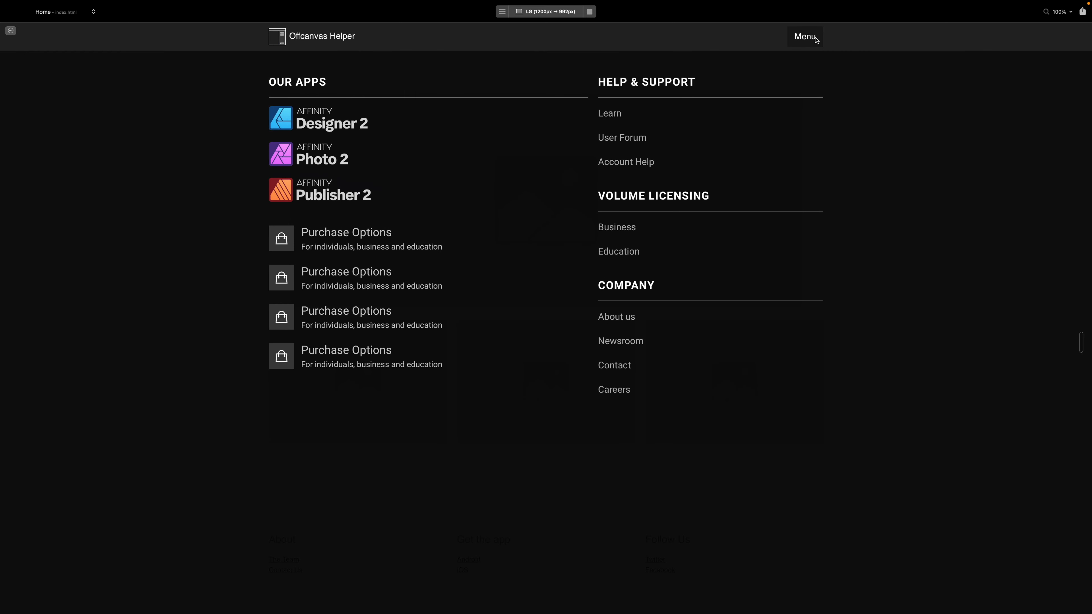
left_click(815, 40)
left_click(816, 40)
left_click(816, 40)
left_click(816, 40)
left_click(591, 12)
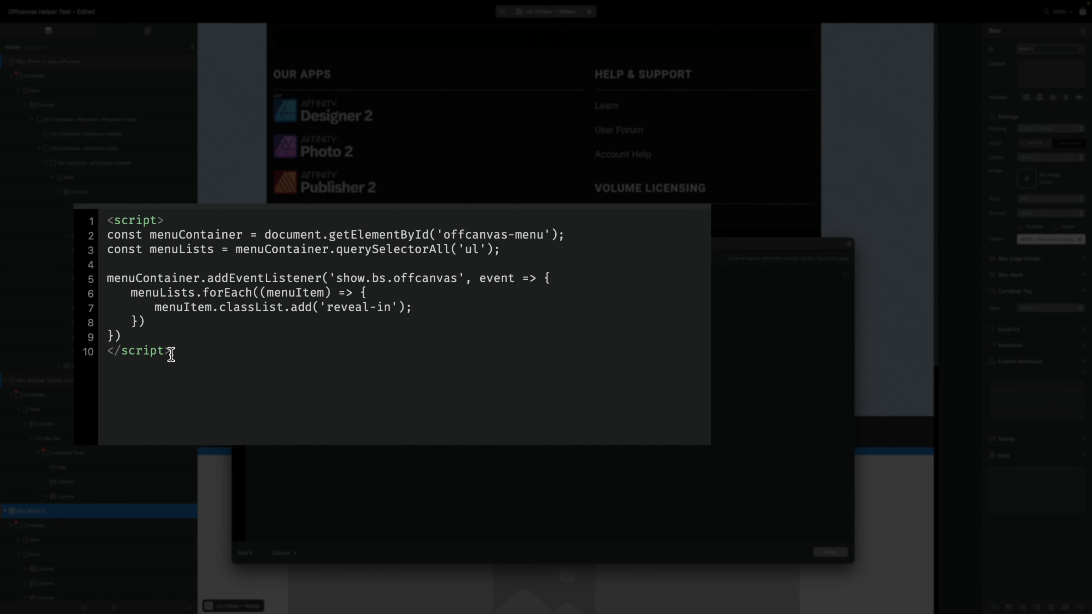
Duplicate the whole show.bs.offcanvas event listener below the original, separated by one blank line.
left_click_drag(142, 338, 107, 278)
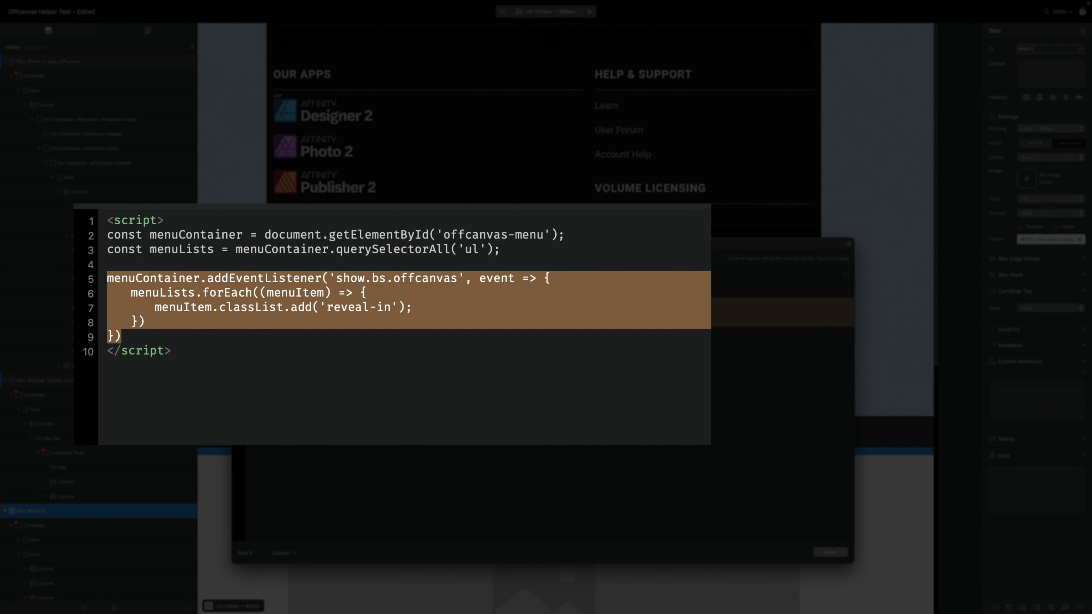
key("Right")
key("Return")
key("Return")
key("super+v")
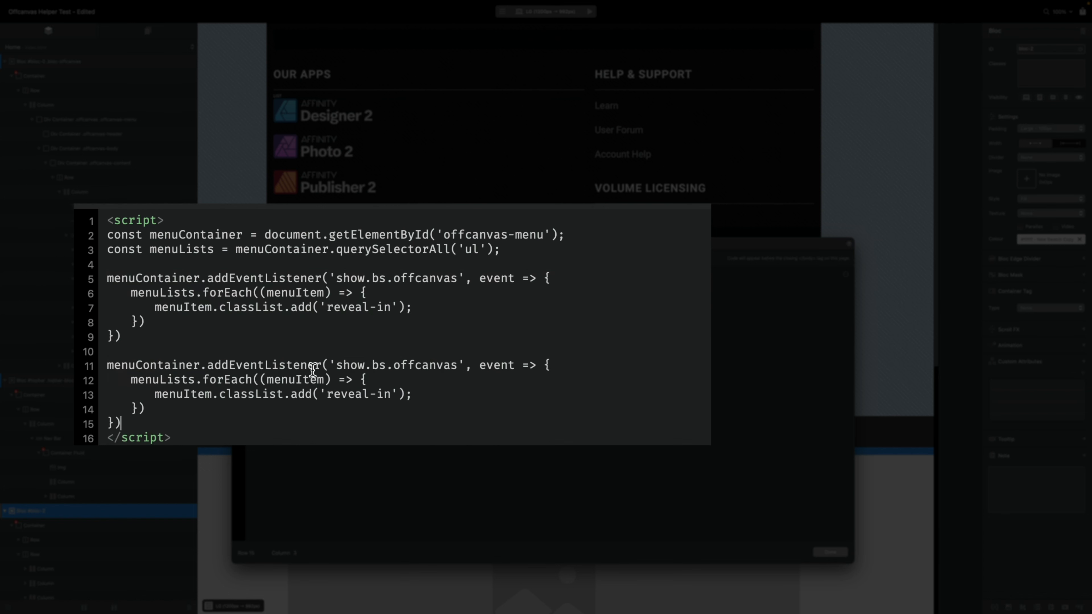
Change the event name in the duplicated listener to hidden.bs.offcanvas.
left_click(364, 365)
key("BackSpace")
key("BackSpace")
type("hi")
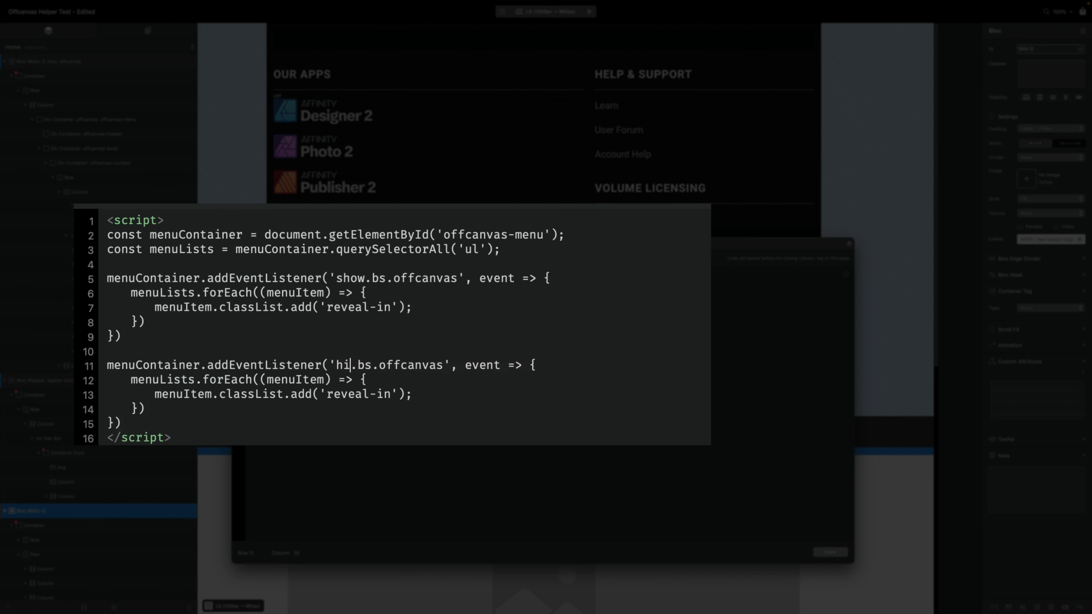
type("dden")
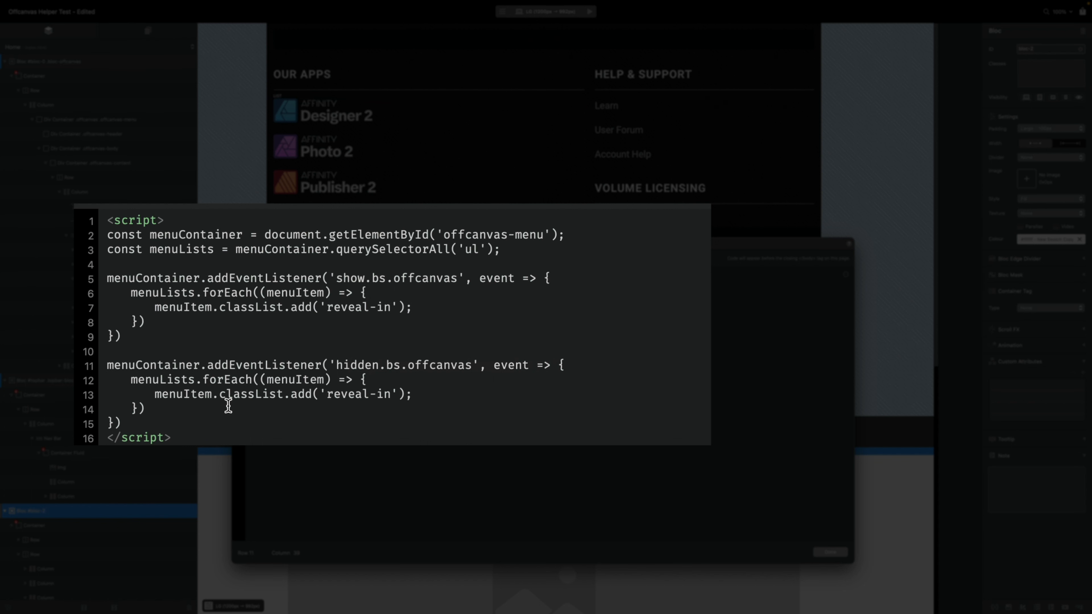
Replace classList.add with classList.remove for the reveal-in class in the hidden.bs.offcanvas listener.
left_click(313, 394)
key("BackSpace")
key("BackSpace")
key("BackSpace")
type("re")
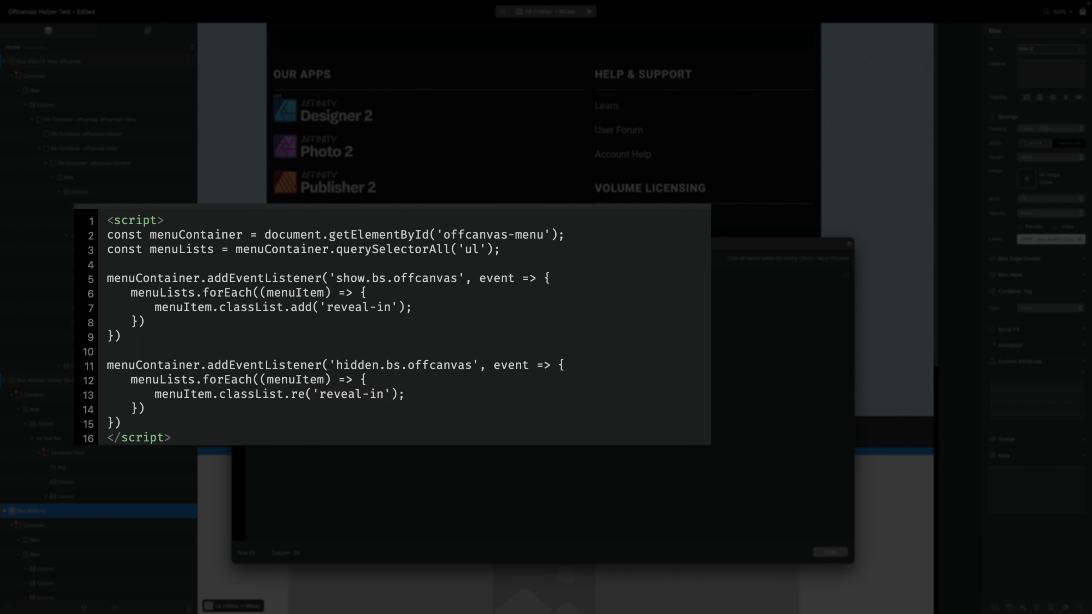
type("move")
left_click_drag(346, 394, 412, 394)
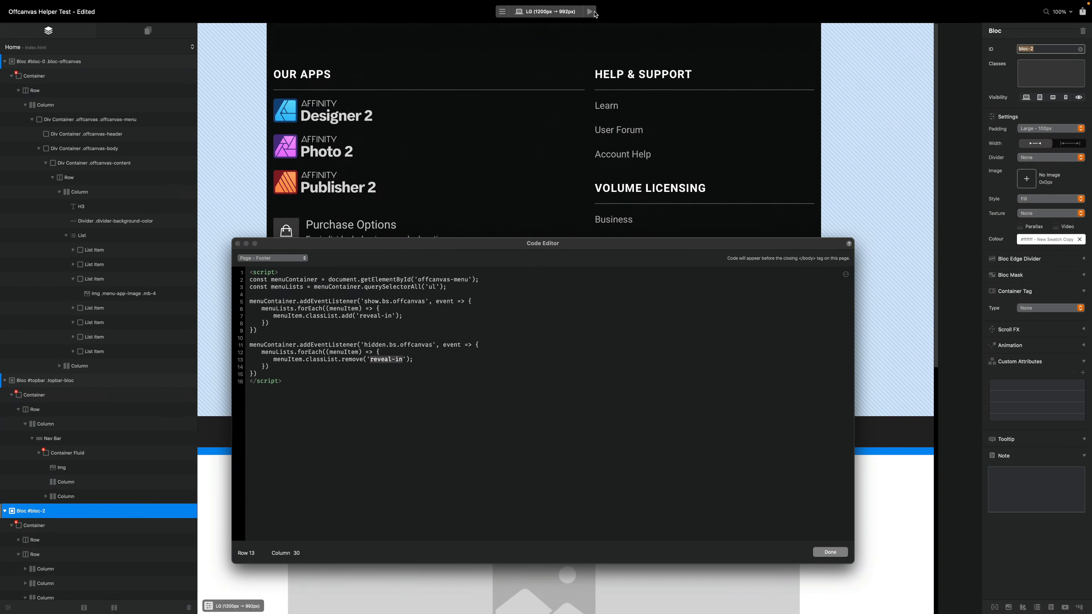
Preview the page and open and close the offcanvas menu repeatedly to check that the list items animate each time.
left_click(595, 13)
left_click(808, 37)
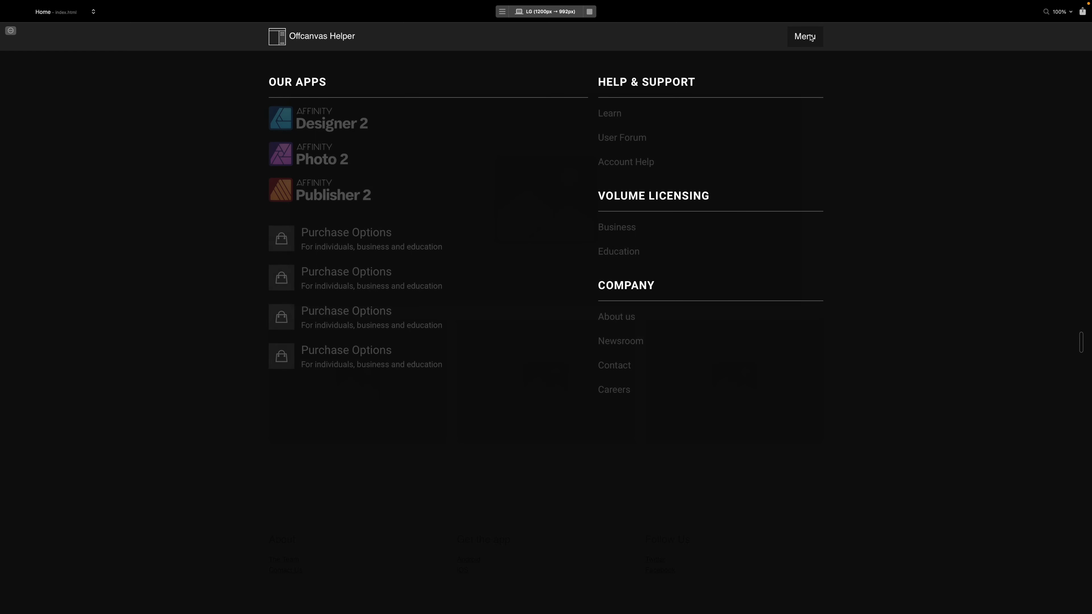
left_click(811, 37)
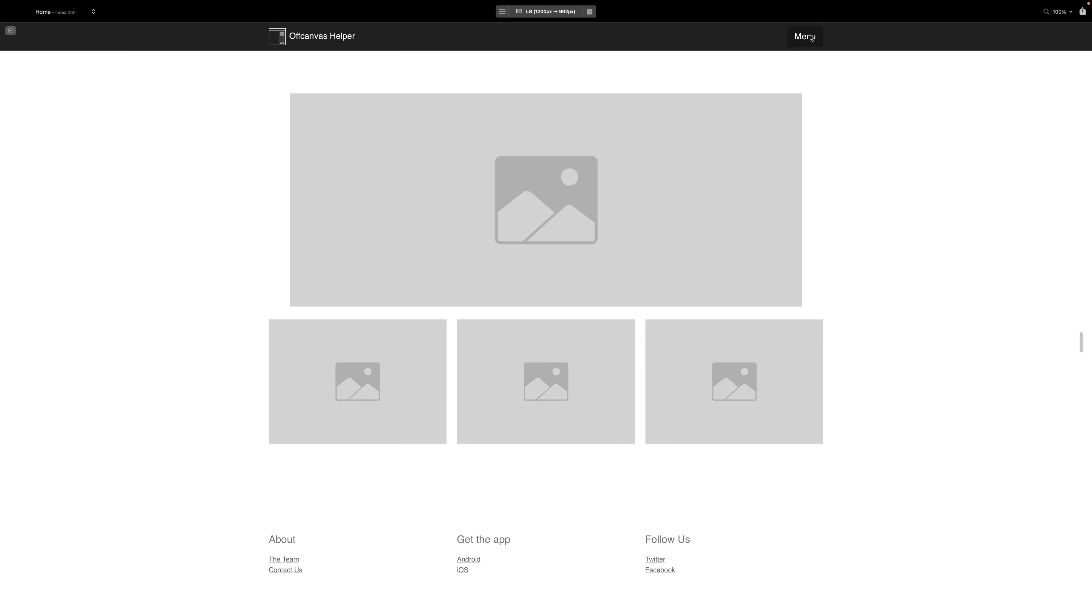
left_click(811, 38)
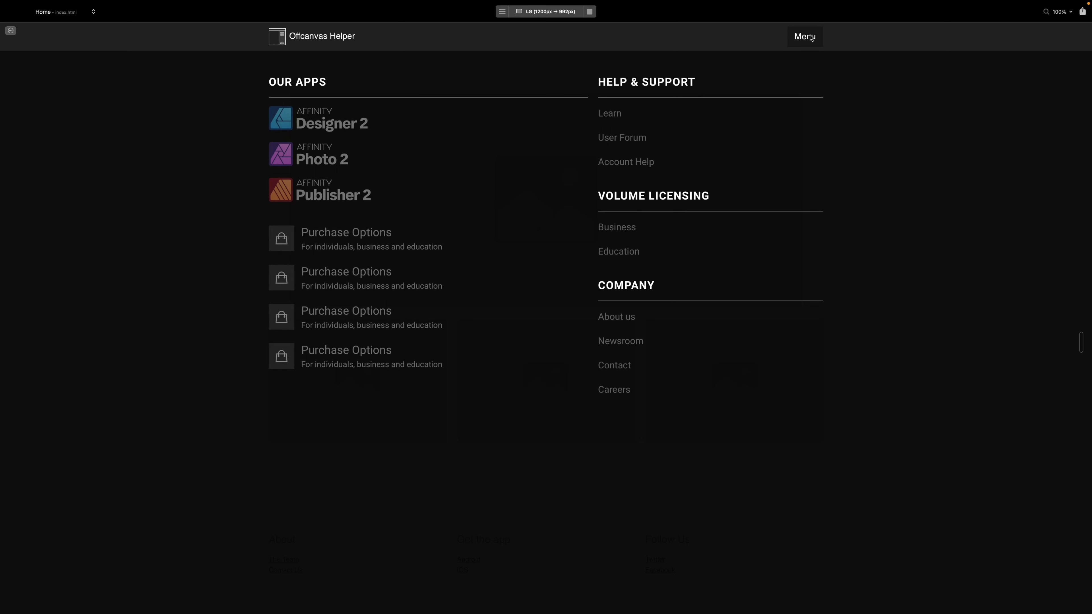
left_click(811, 37)
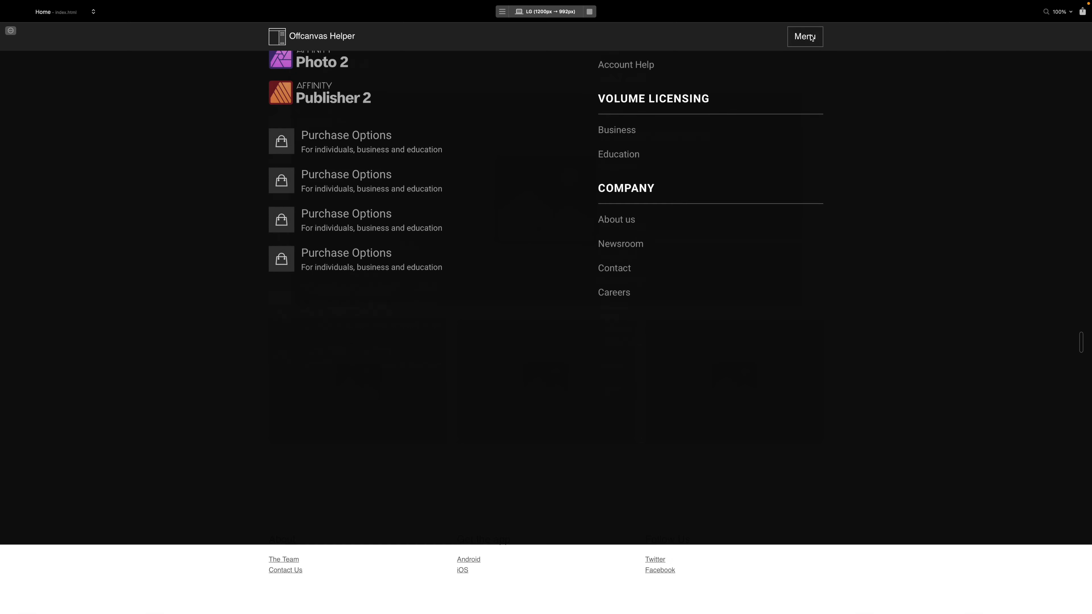
left_click(810, 37)
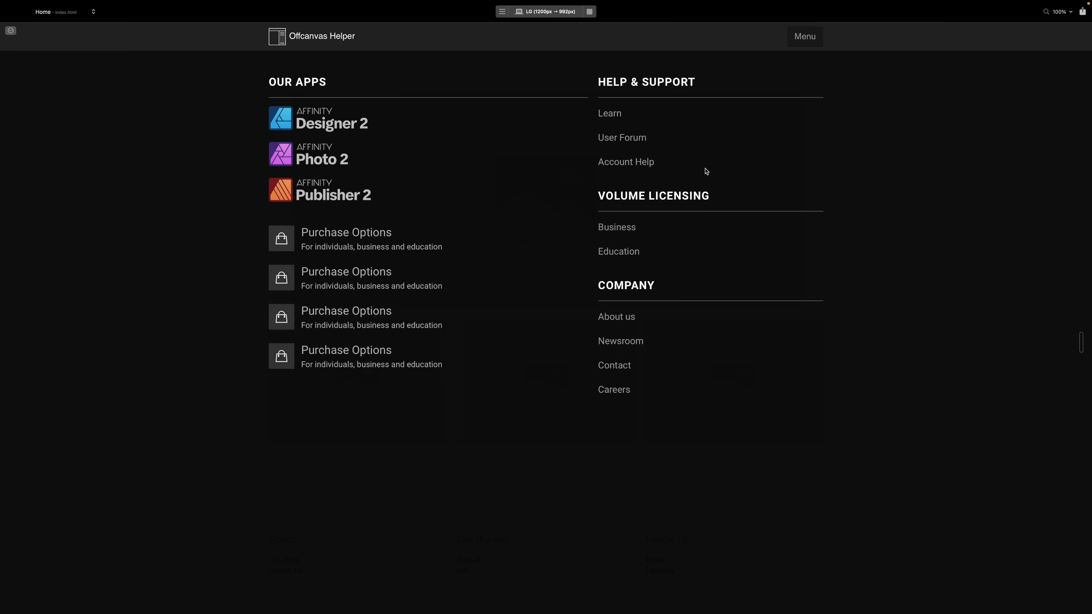
Switch to the browser, toggle the menu on the Affinity website to compare its list animation, and return to Blocs.
key("ctrl+Right")
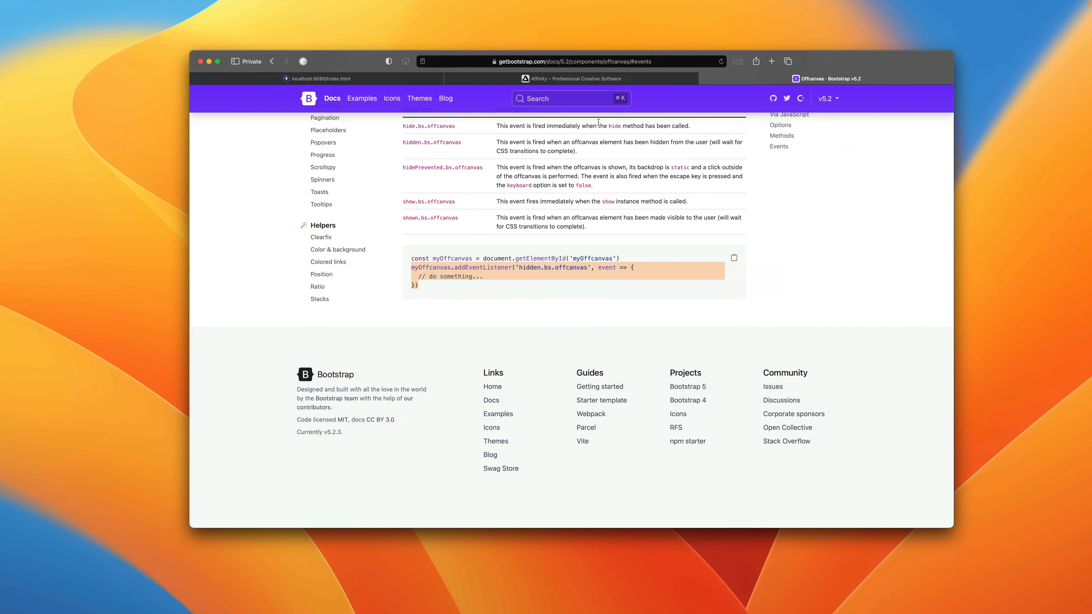
left_click(563, 78)
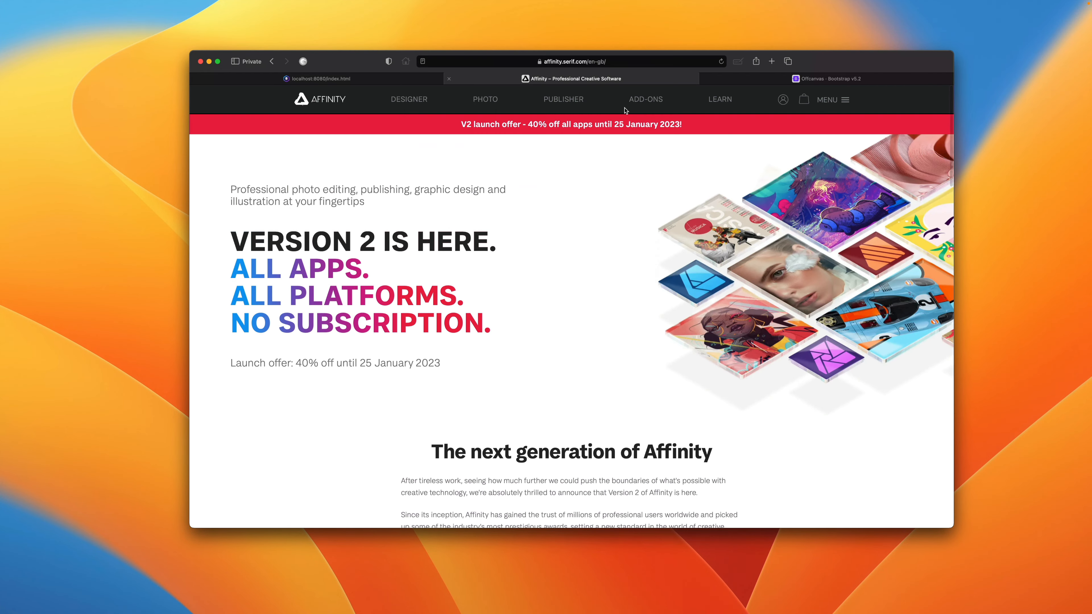
left_click(834, 100)
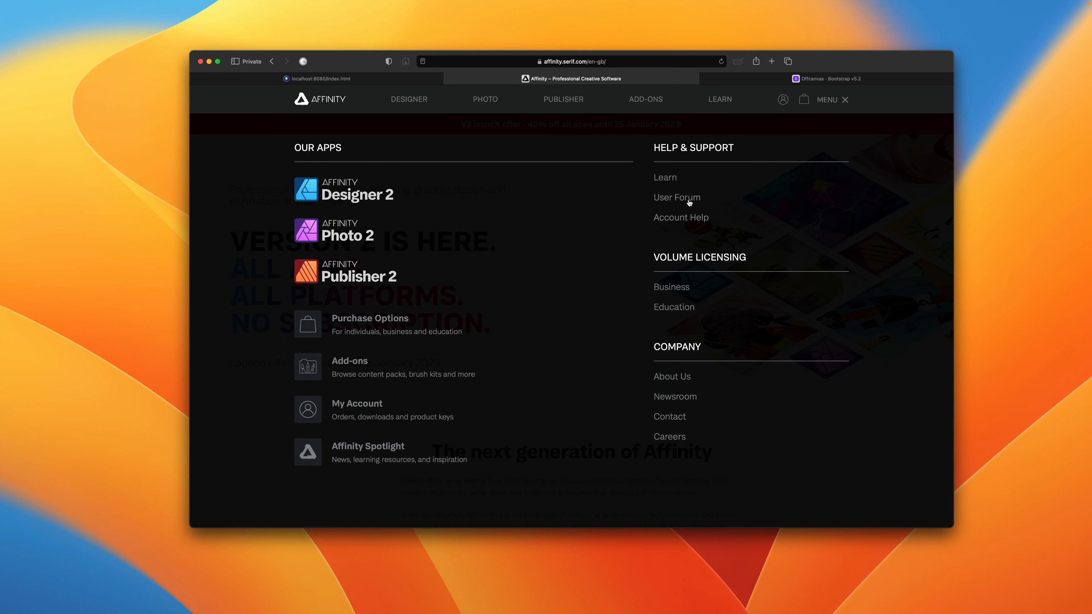
left_click(831, 100)
left_click(831, 100)
key("ctrl+Left")
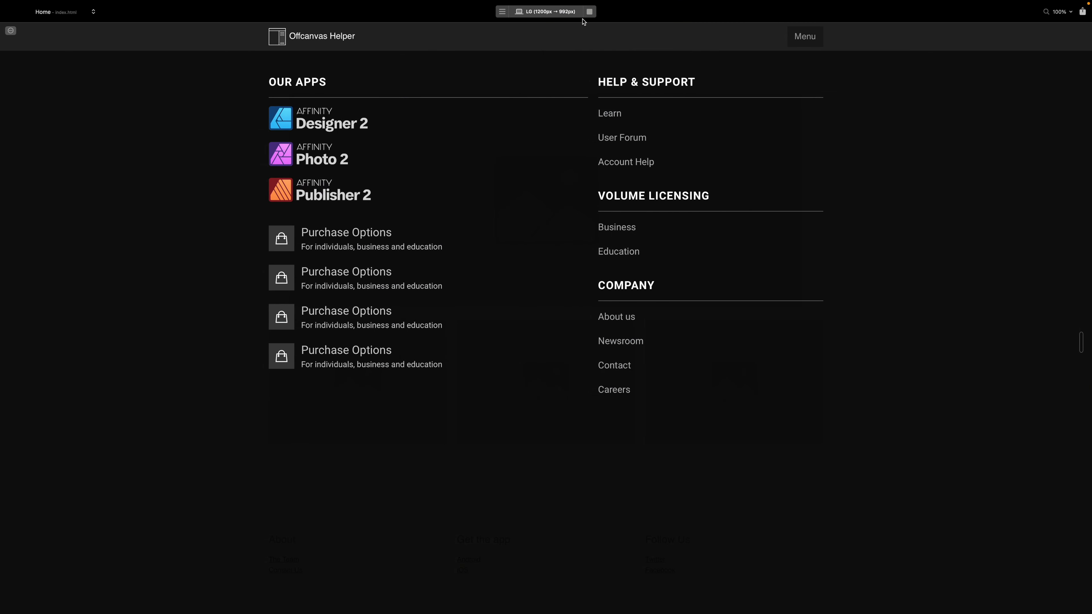
Leave the page preview and show the Additional CSS (style.css) code in the Code Editor.
left_click(589, 11)
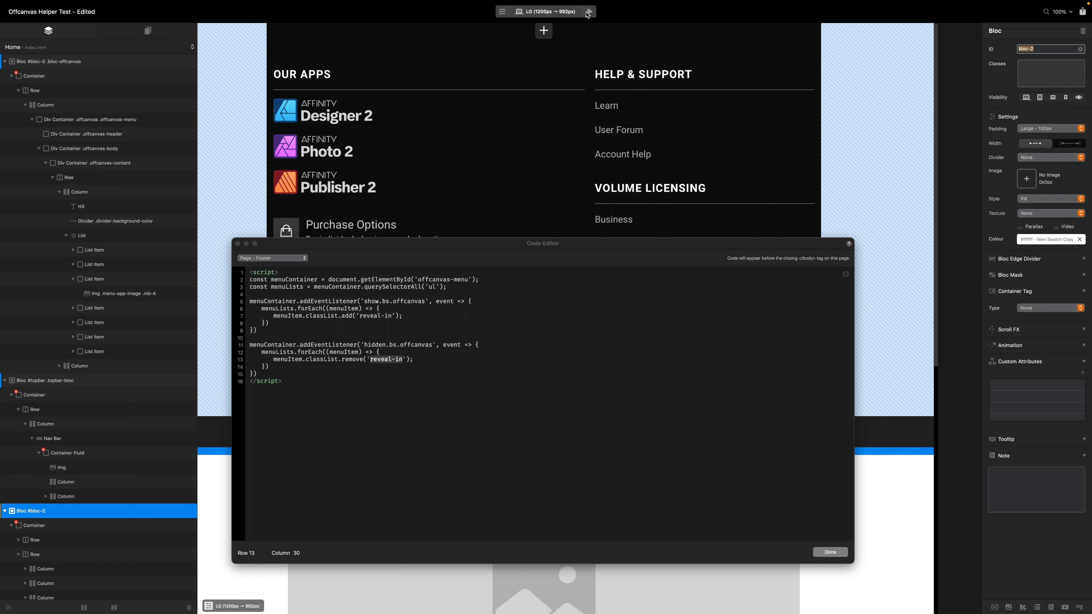
left_click(296, 258)
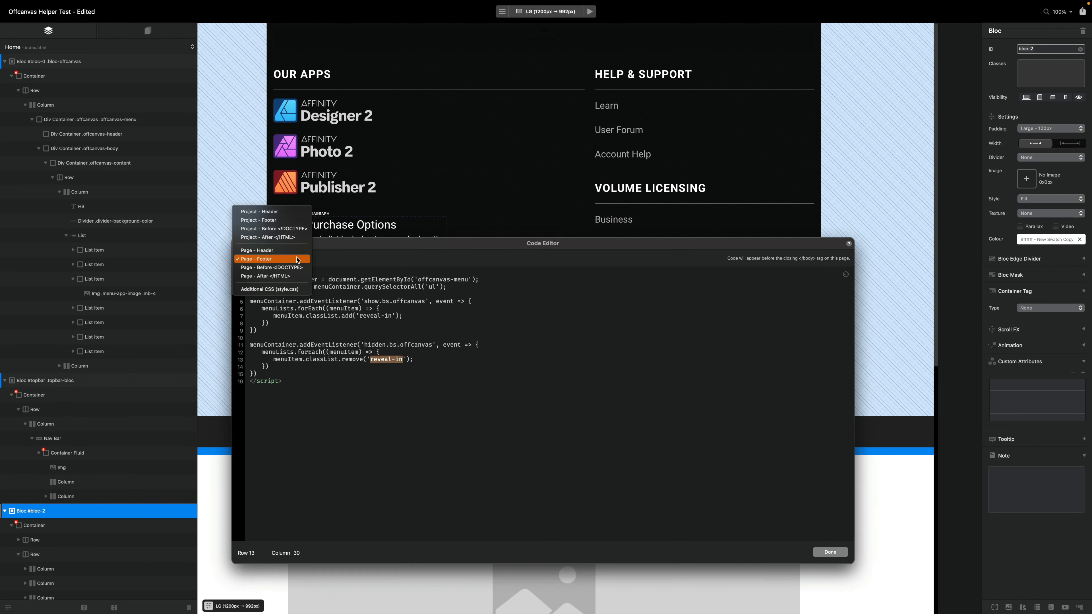
left_click(282, 291)
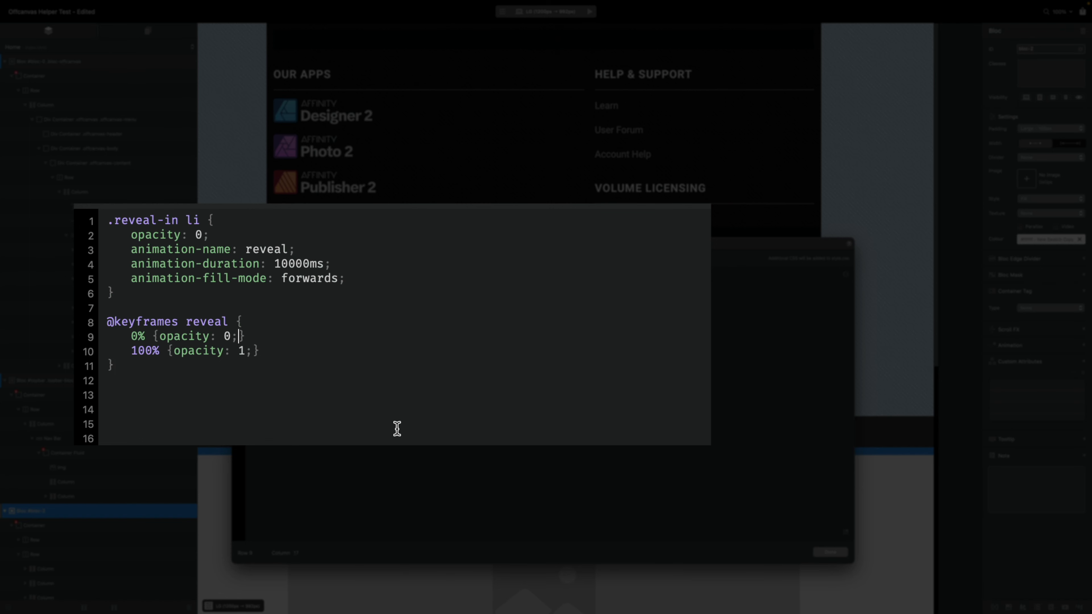
Add transform: translateY(4rem); after the opacity declaration in the 0% keyframe of the reveal animation.
type("transform")
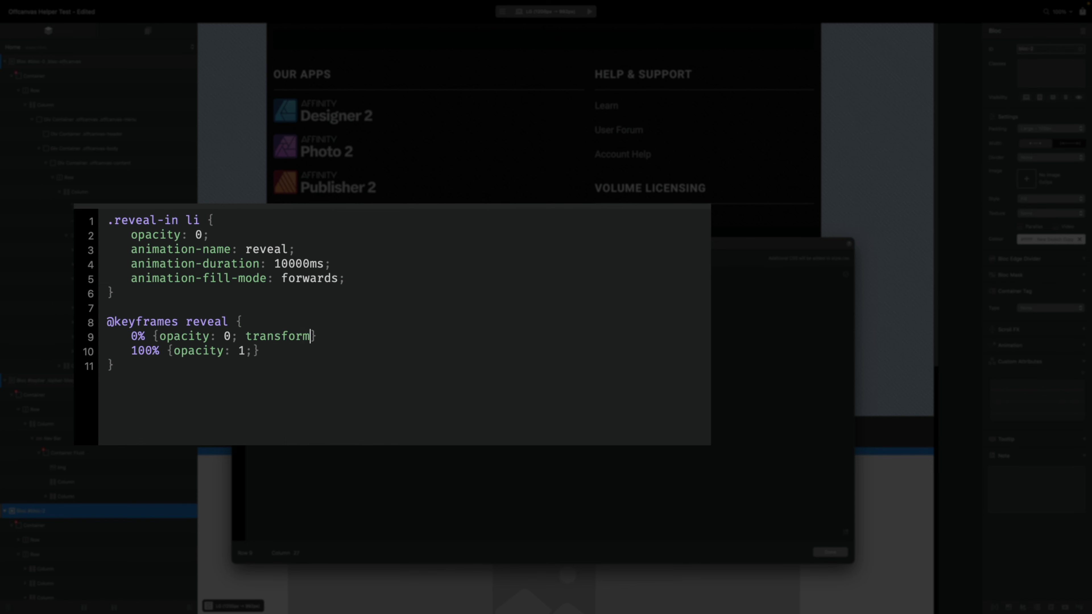
type(": translateY")
type("()")
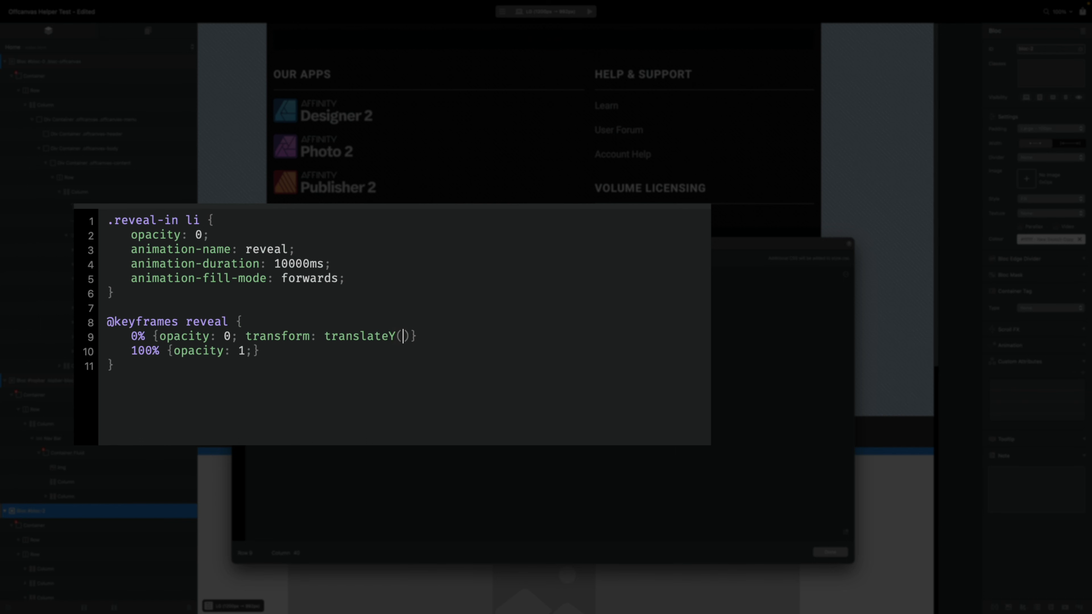
type("4rem);")
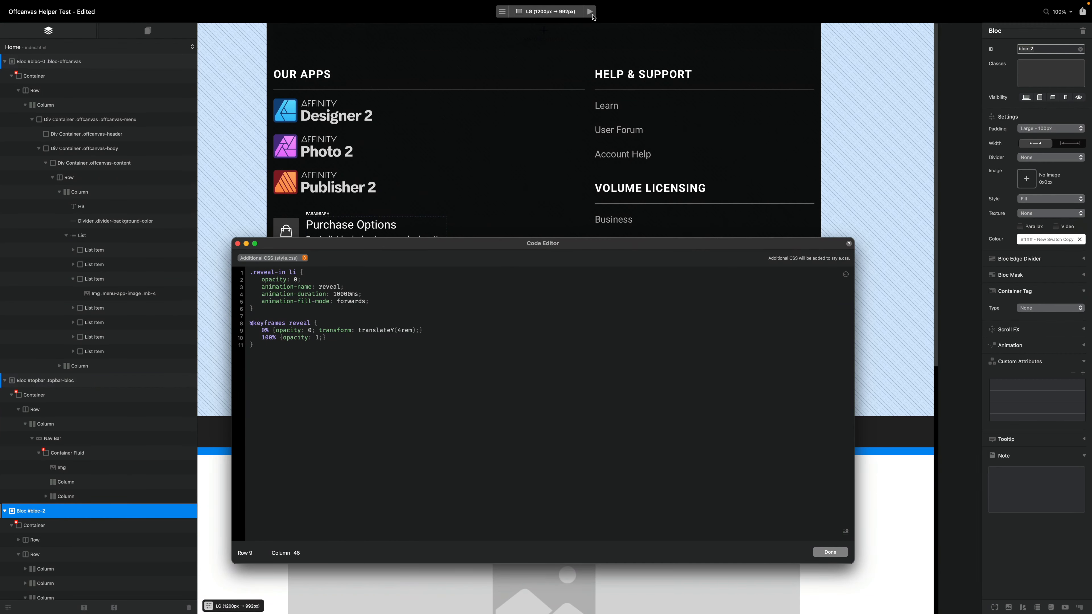
Preview the page and open and close the offcanvas menu repeatedly to check the list items' fade and upward slide.
left_click(590, 12)
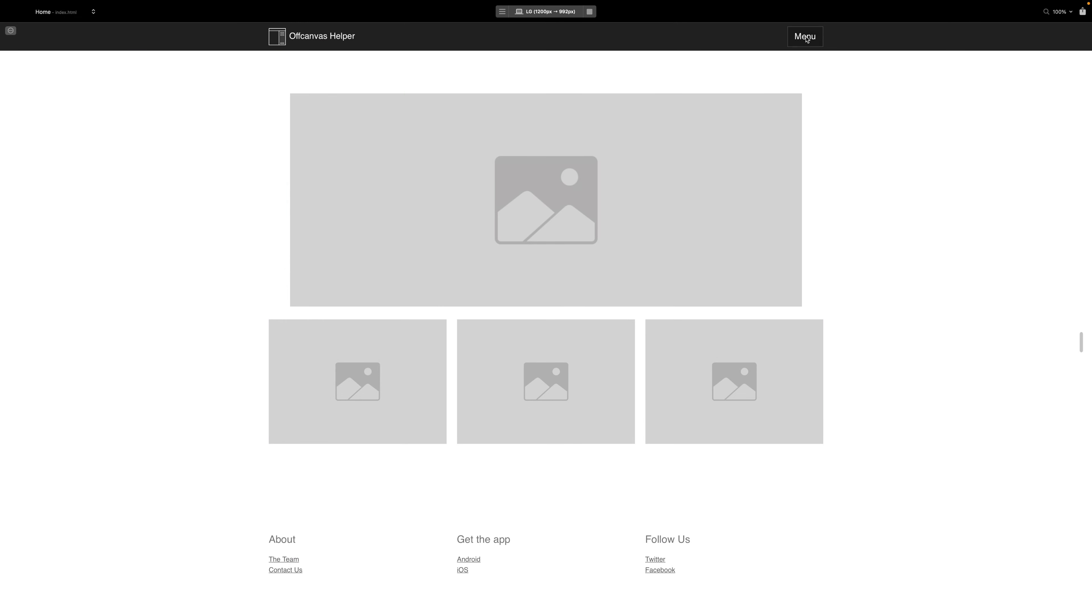
left_click(807, 40)
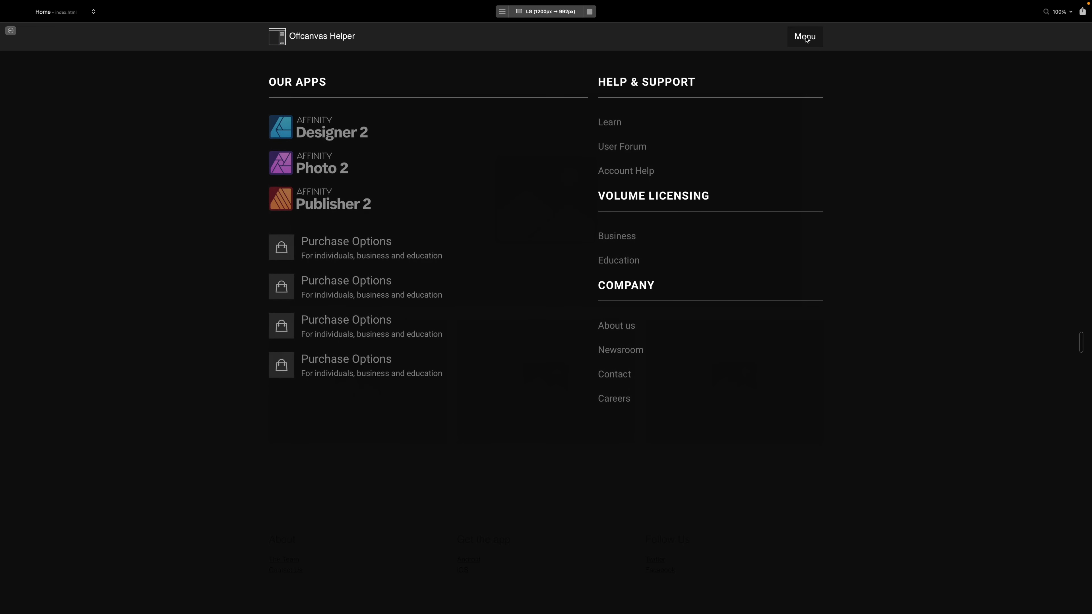
left_click(807, 40)
left_click(807, 40)
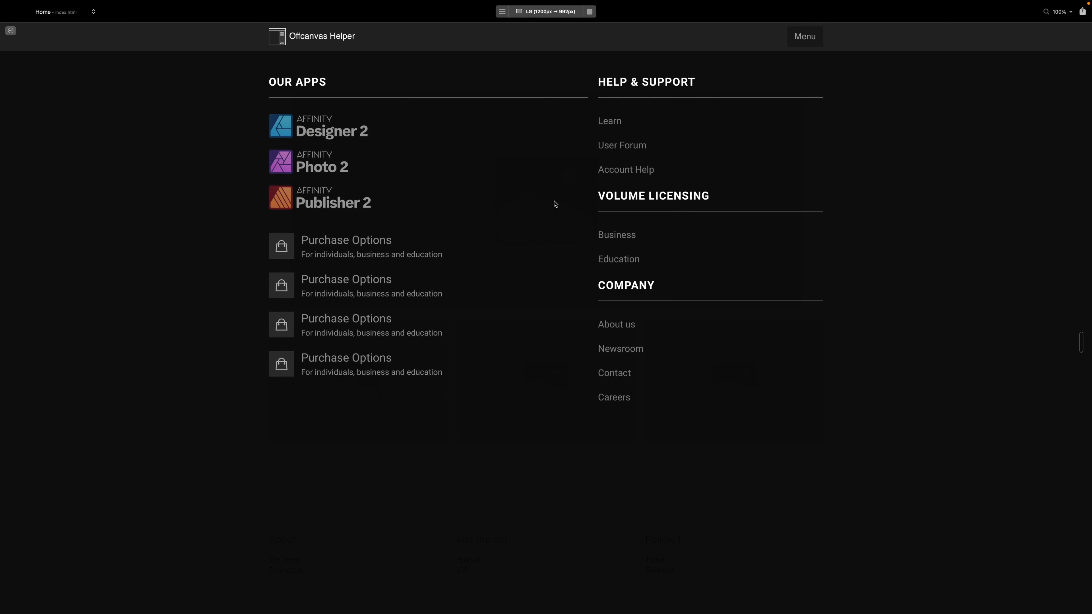
left_click(801, 40)
left_click(804, 37)
left_click(804, 37)
left_click(804, 38)
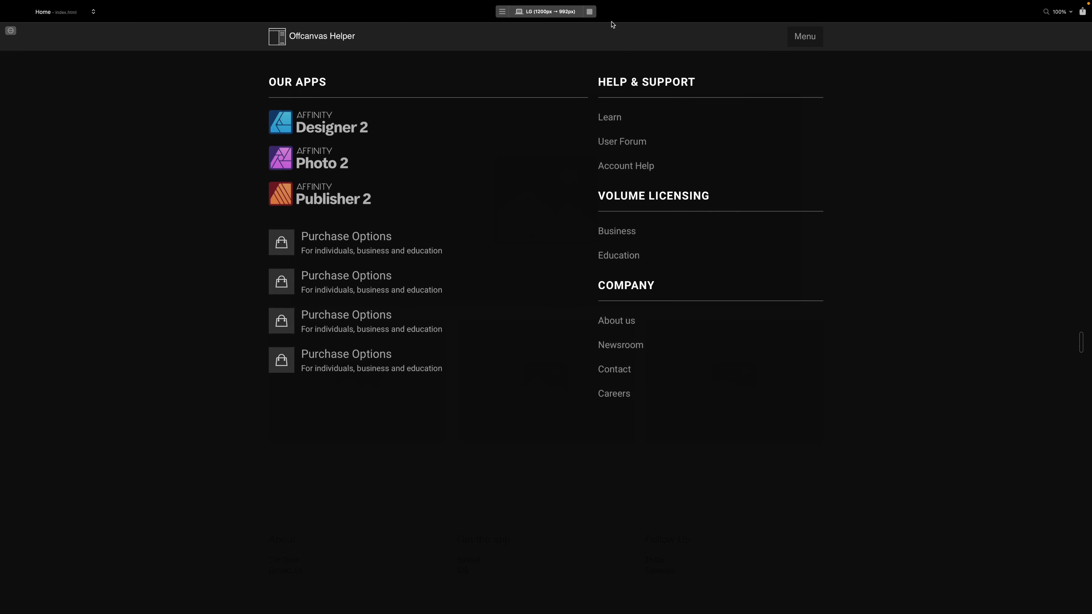
Switch to the browser and toggle the Affinity website's menu repeatedly to examine how its list items appear in sequence.
key("ctrl+Right")
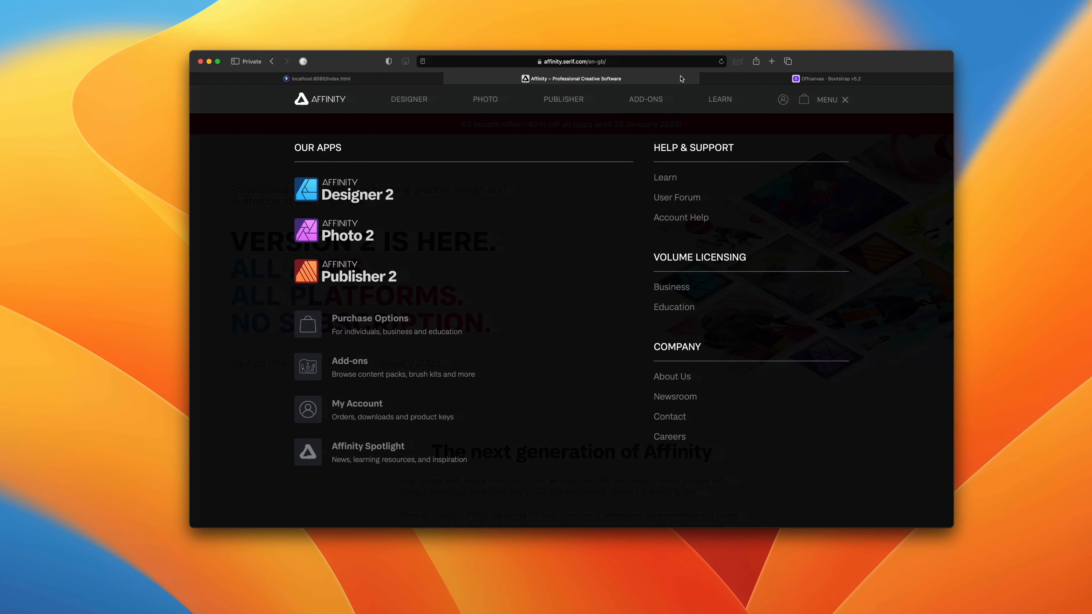
left_click(837, 101)
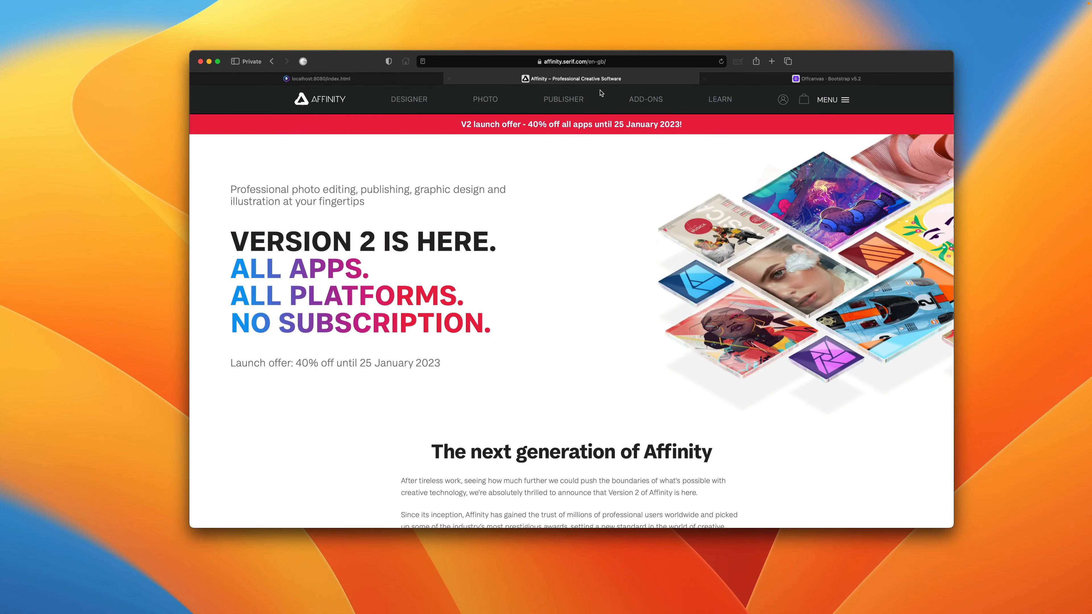
left_click(838, 102)
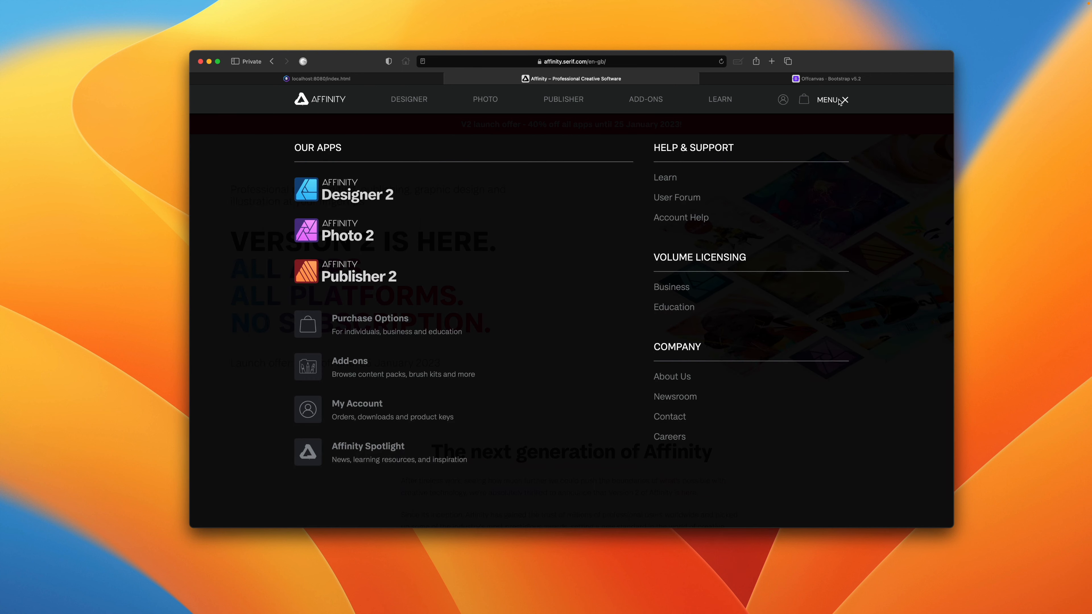
left_click(839, 102)
left_click(839, 102)
left_click(839, 101)
left_click(839, 101)
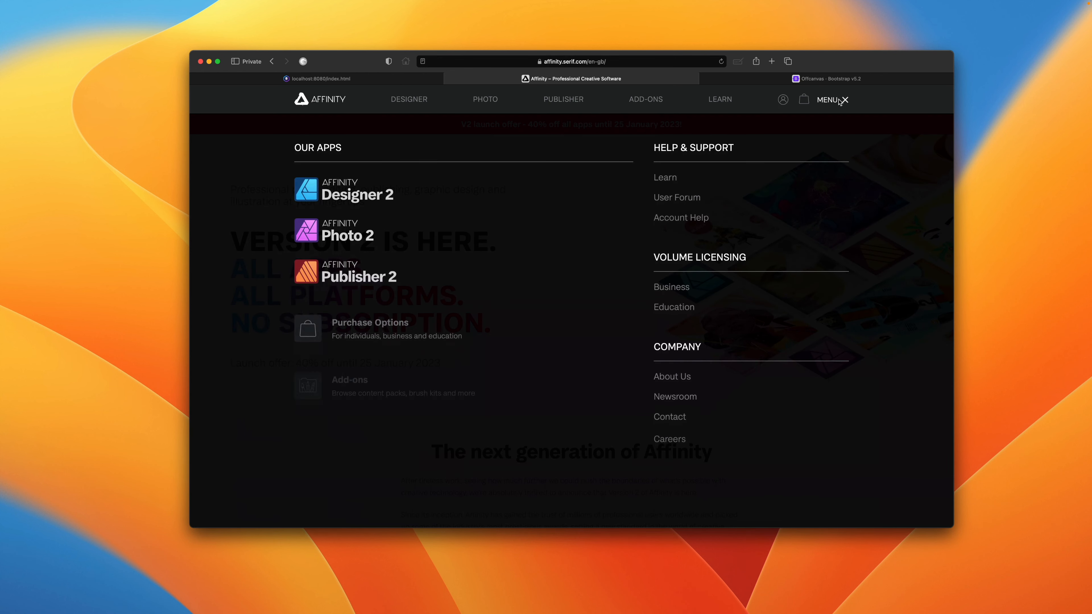
Highlight matching first and second items across the Affinity menu's lists, then toggle the menu again to examine their shared animation order.
left_click_drag(651, 172, 750, 217)
left_click_drag(650, 284, 723, 305)
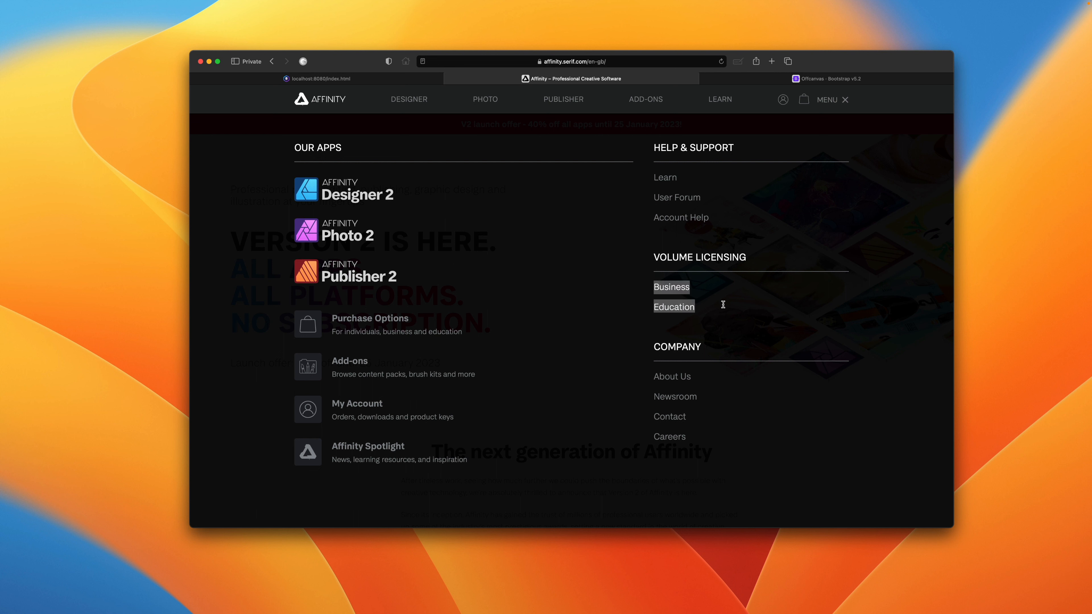
left_click(723, 234)
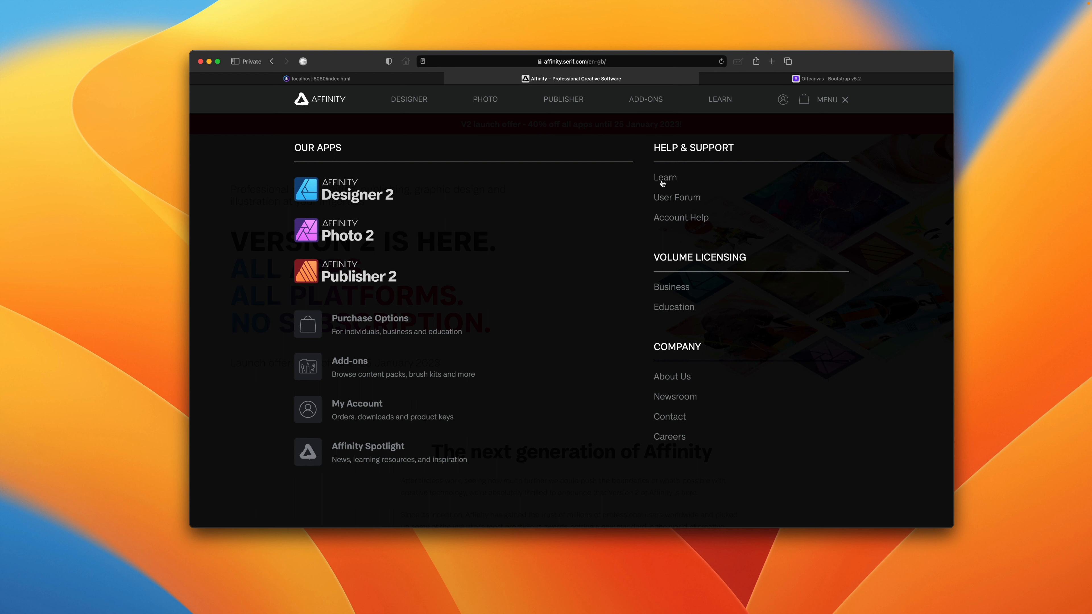
left_click_drag(693, 178, 648, 178)
left_click_drag(702, 288, 651, 287)
left_click(706, 377)
left_click_drag(705, 378, 676, 377)
left_click_drag(704, 199, 651, 198)
left_click(697, 304)
left_click_drag(697, 304, 655, 306)
left_click_drag(700, 398, 655, 396)
left_click(833, 100)
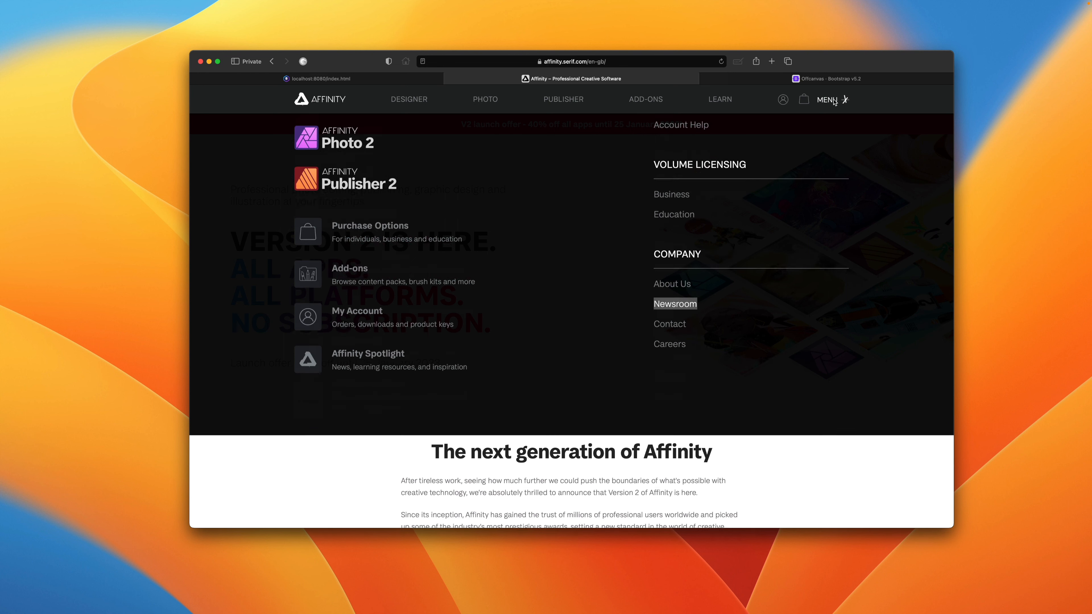
left_click(833, 100)
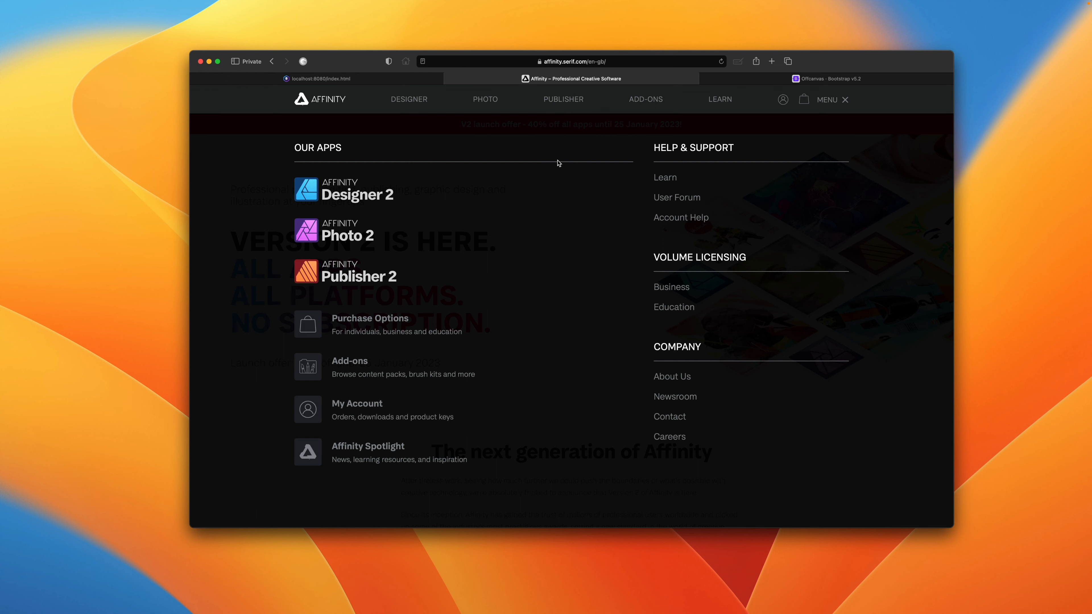
Return to Blocs, leave the page preview and get back to editing the Additional CSS (style.css) code.
key("ctrl+Left")
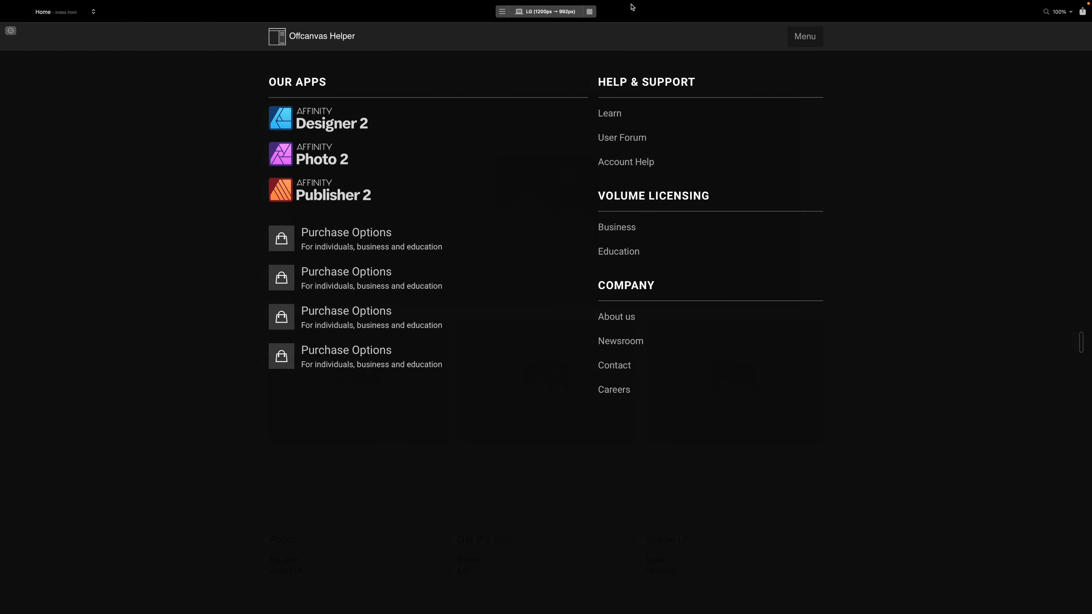
left_click(589, 12)
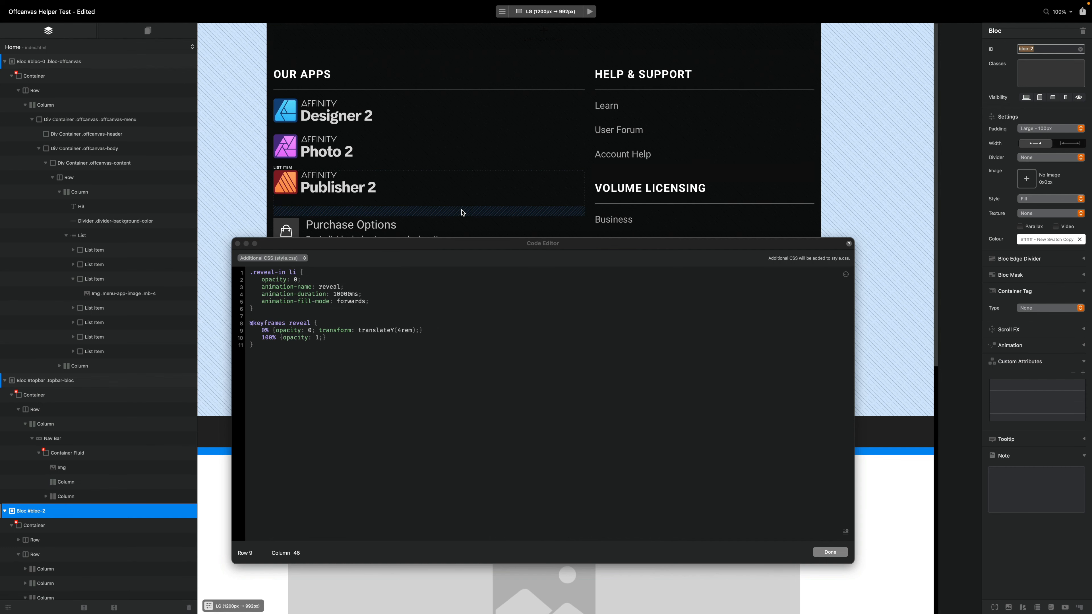
left_click(287, 259)
left_click(285, 267)
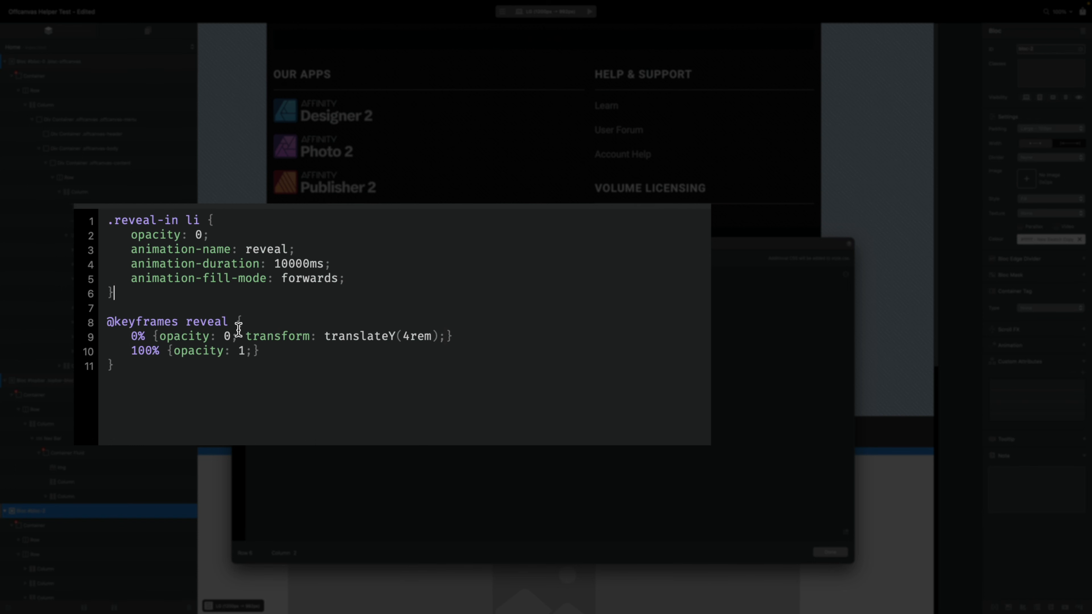
Add the selector .reveal-in li:nth-child(1) on a new line between the .reveal-in li rule and the reveal keyframes.
key("Return")
key("Return")
type(".reveal l")
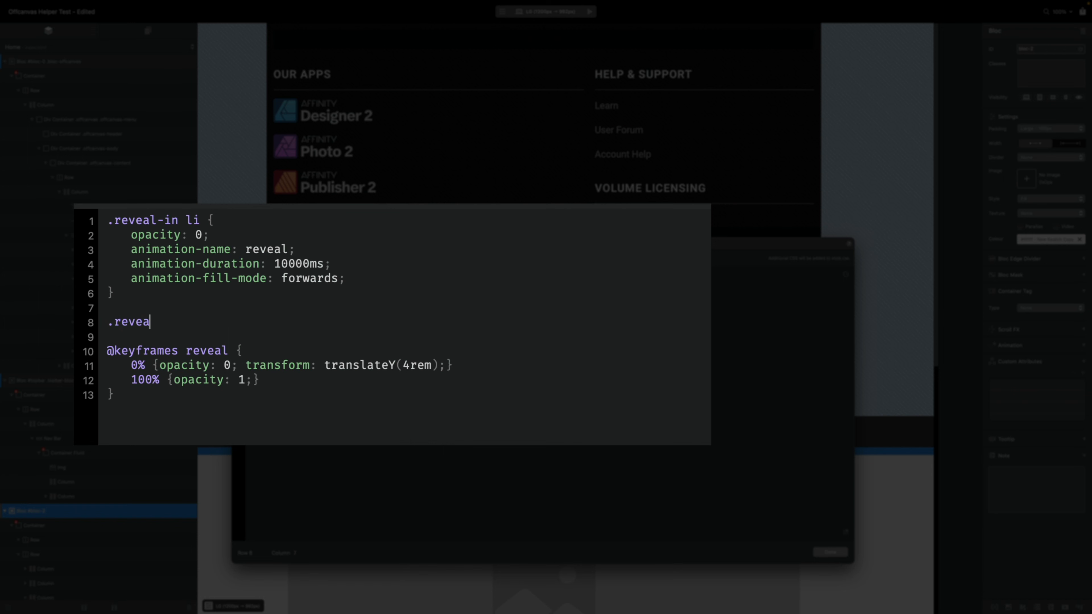
key("BackSpace")
key("BackSpace")
key("BackSpace")
type("l-in li")
type(":nth")
type("-")
type("child")
type("()")
type("1")
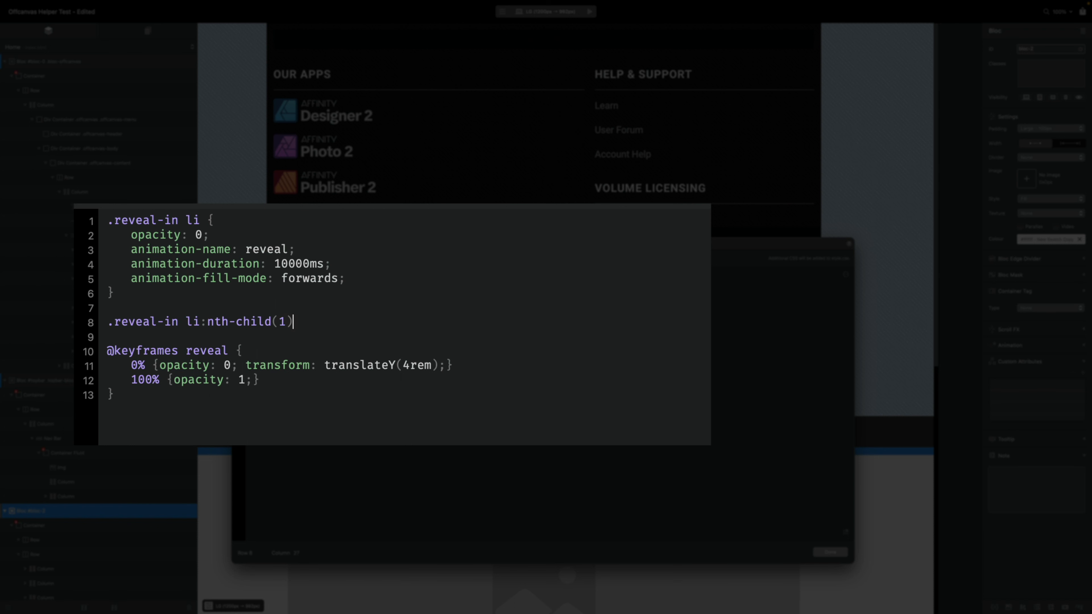
Give the .reveal-in li:nth-child(1) selector a declaration block containing animation-delay: 100ms;.
type("{}")
key("Delete")
type("animation-delay: 100")
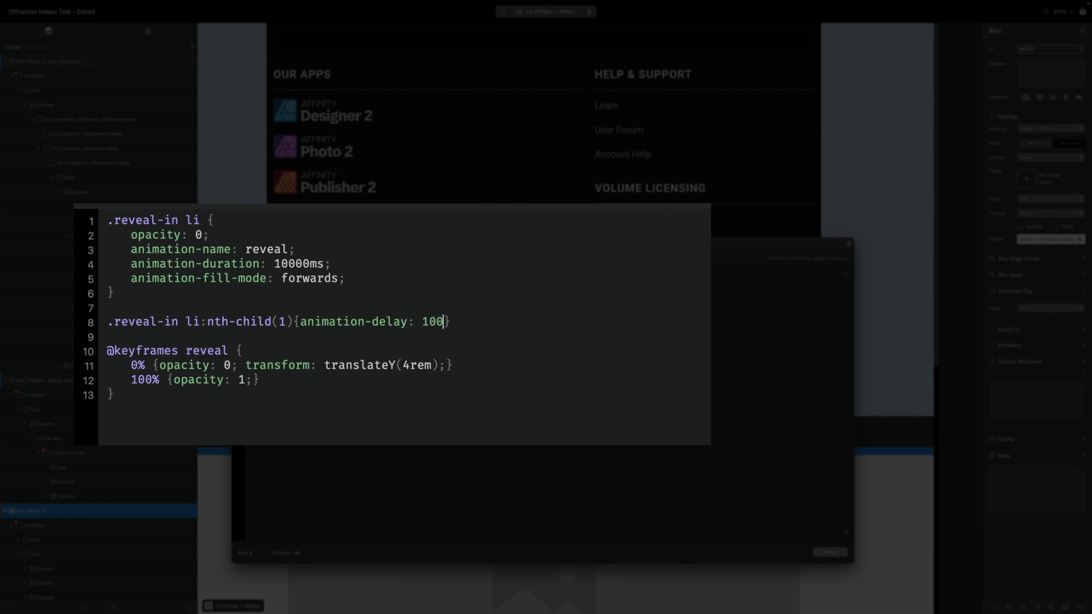
type("ms;")
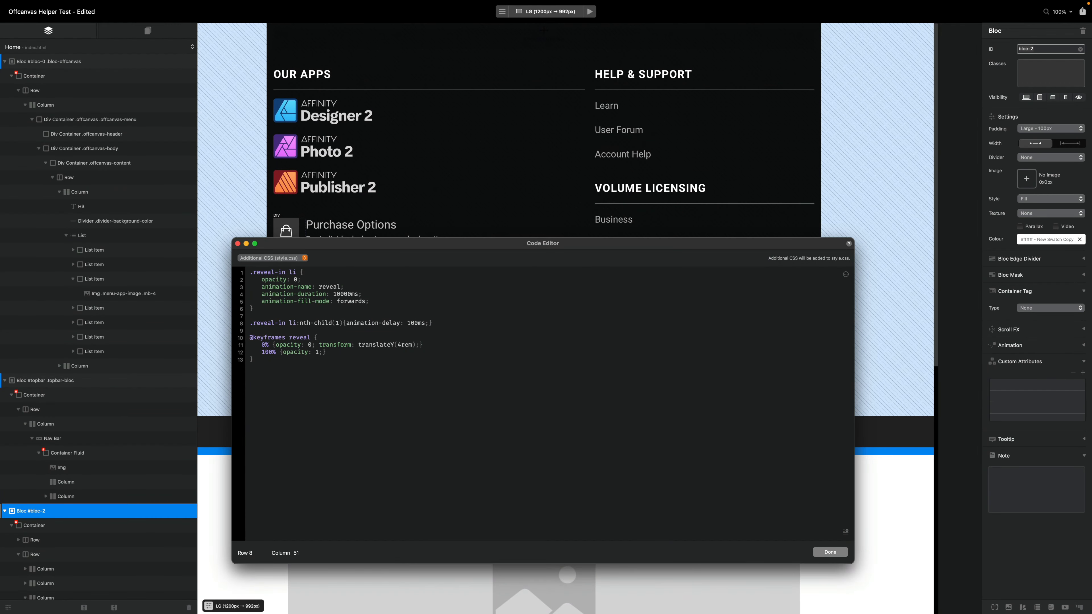
Check the menu's list items behind the Code Editor, then duplicate the nth-child(1) delay rule six times on the lines below it.
left_click_drag(356, 246, 365, 415)
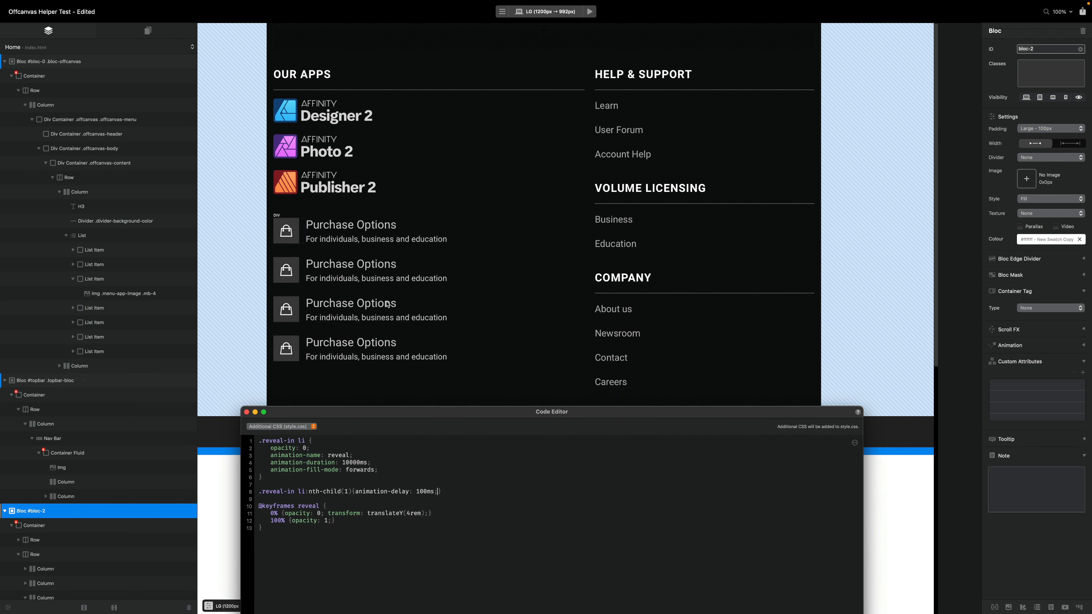
left_click_drag(439, 416, 433, 231)
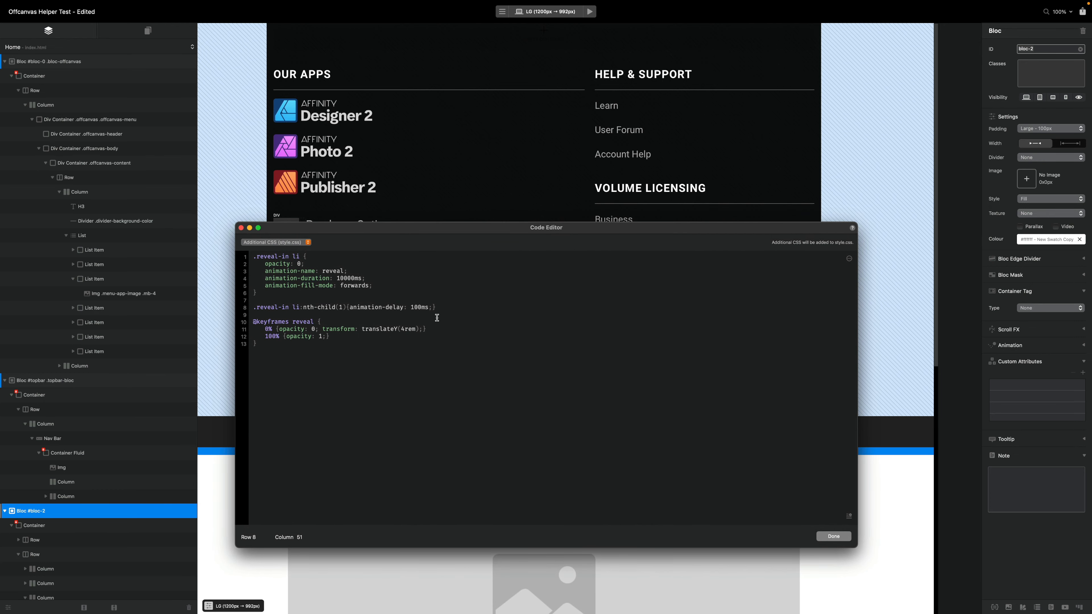
left_click_drag(447, 307, 255, 308)
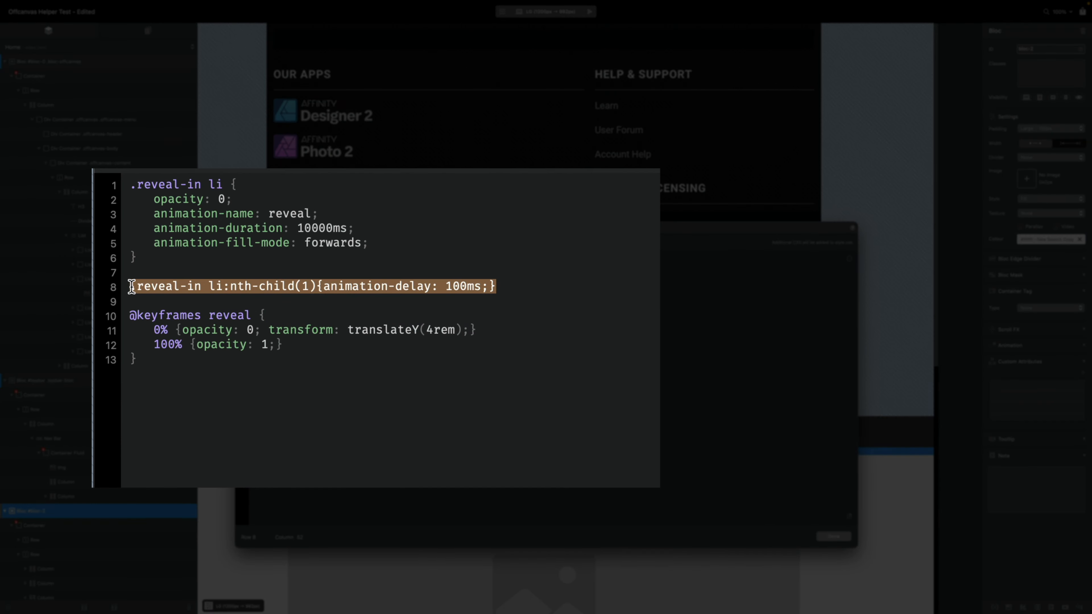
key("super+c")
key("Right")
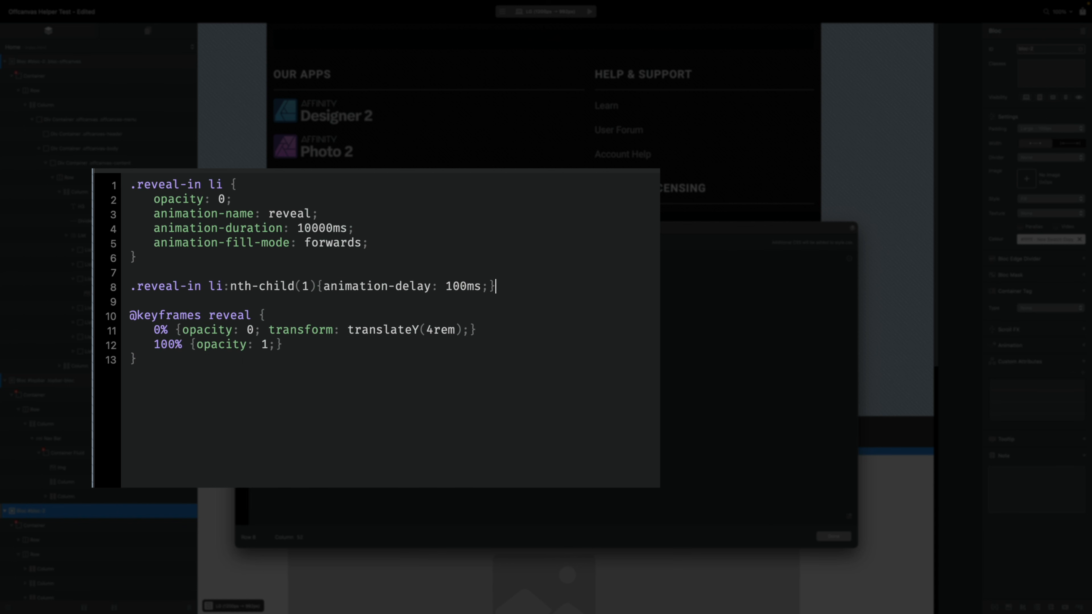
key("Return")
key("super+v")
key("Return")
key("super+v")
key("Return")
key("super+v")
key("Return")
key("super+v")
key("Return")
key("super+v")
key("Return")
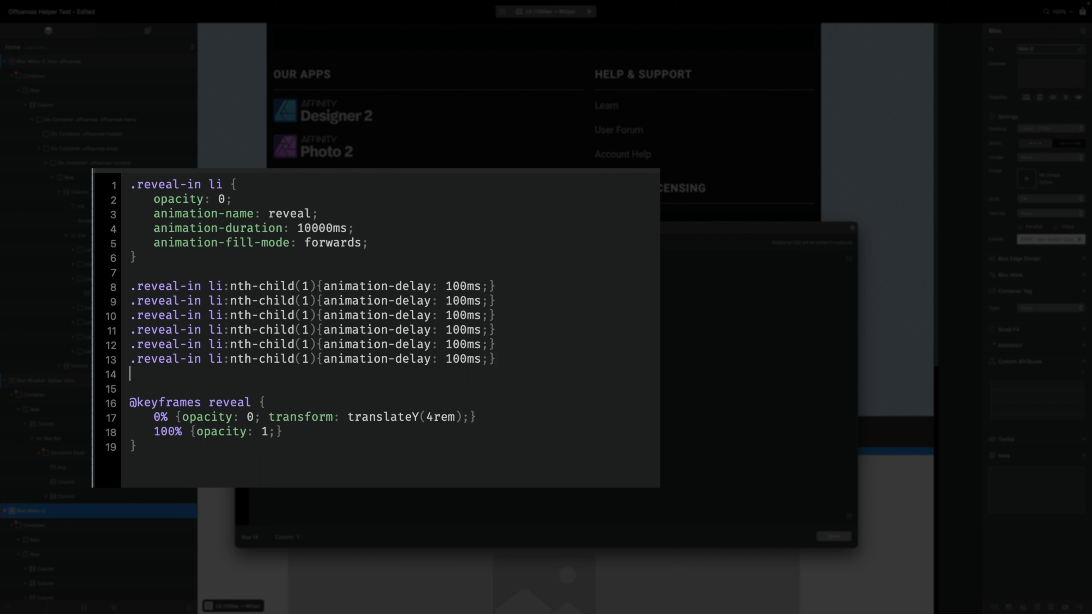
key("super+v")
Renumber the six duplicated .reveal-in li rules as nth-child(2) through nth-child(7), one number per line.
key("Left")
key("Left")
key("Left")
key("Left")
key("Left")
key("Left")
key("Left")
key("Left")
key("Left")
key("Left")
key("Left")
key("Left")
key("Left")
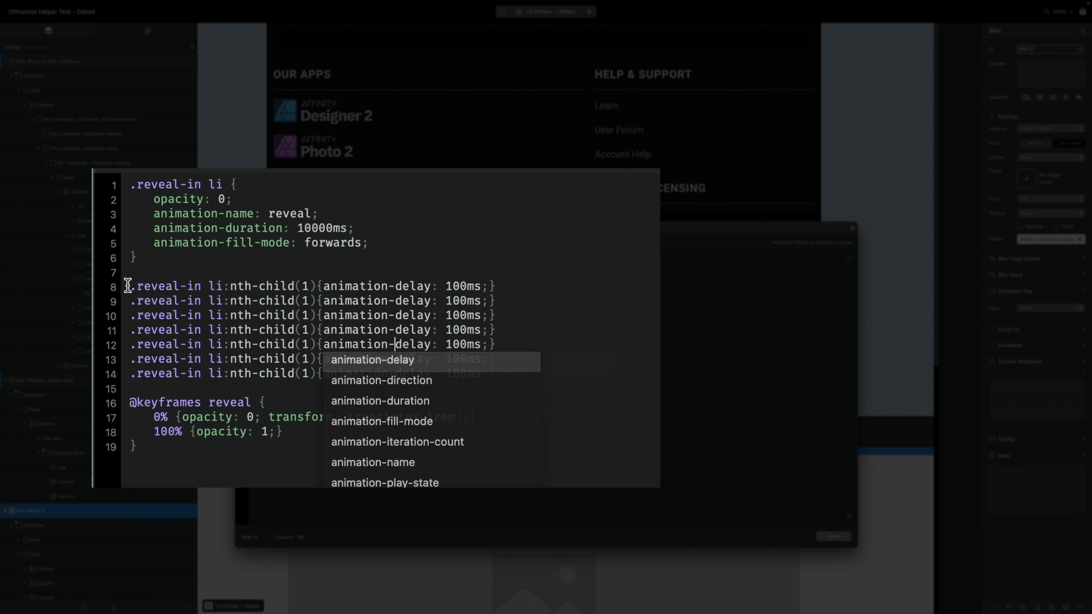
left_click(307, 300)
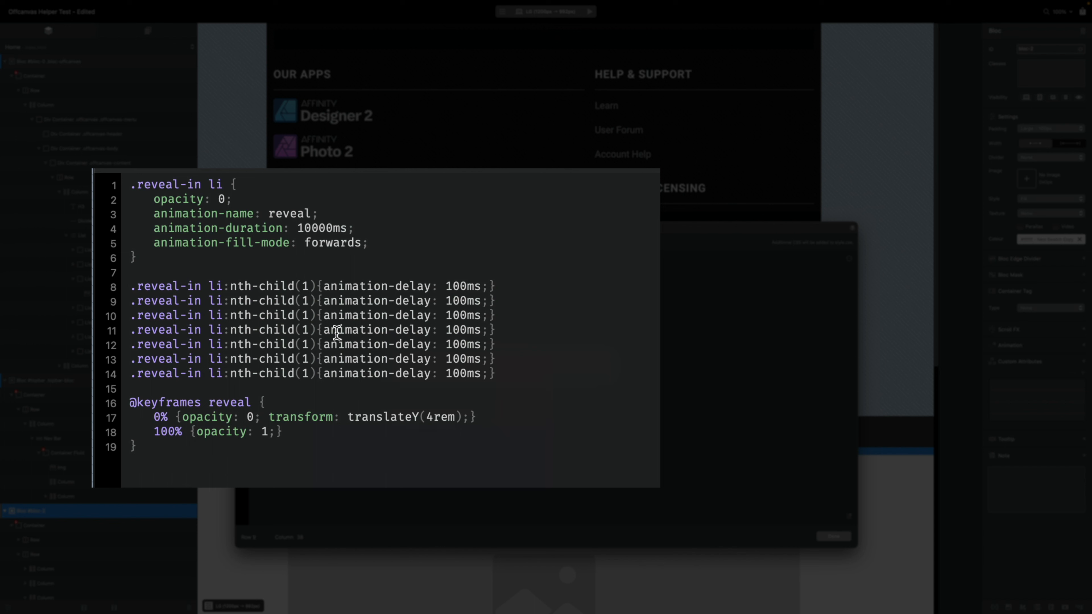
key("BackSpace")
type("2")
key("Down")
key("BackSpace")
type("4")
key("Down")
key("BackSpace")
type("6")
key("BackSpace")
type("7")
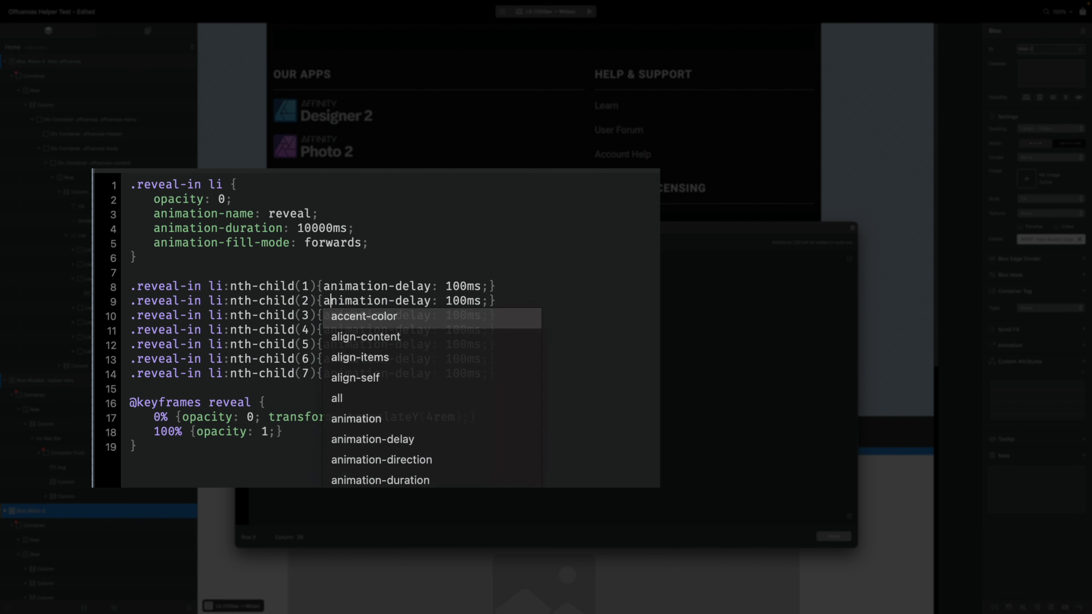
Set the animation-delay values of the nth-child(2) to nth-child(7) rules to 200ms, 300ms, 400ms, 500ms, 600ms and 700ms.
key("Right")
key("Right")
key("Right")
key("Right")
key("Right")
key("Right")
key("Right")
key("Right")
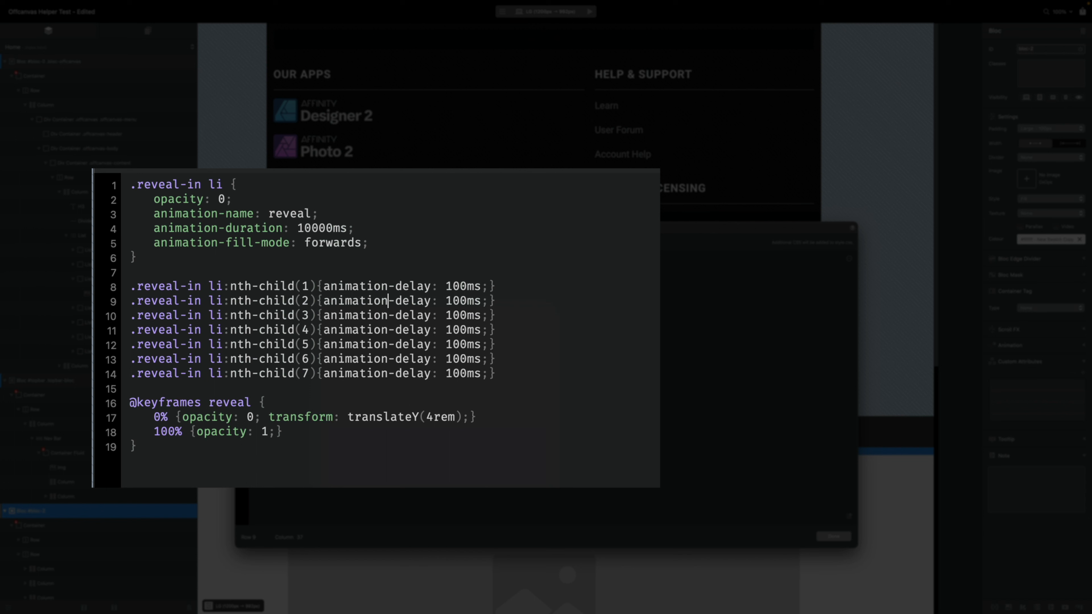
left_click(450, 302)
key("BackSpace")
type("2")
key("Down")
key("Down")
key("BackSpace")
type("4")
key("Down")
type("5")
key("Down")
key("BackSpace")
type("6")
key("Down")
key("BackSpace")
type("7")
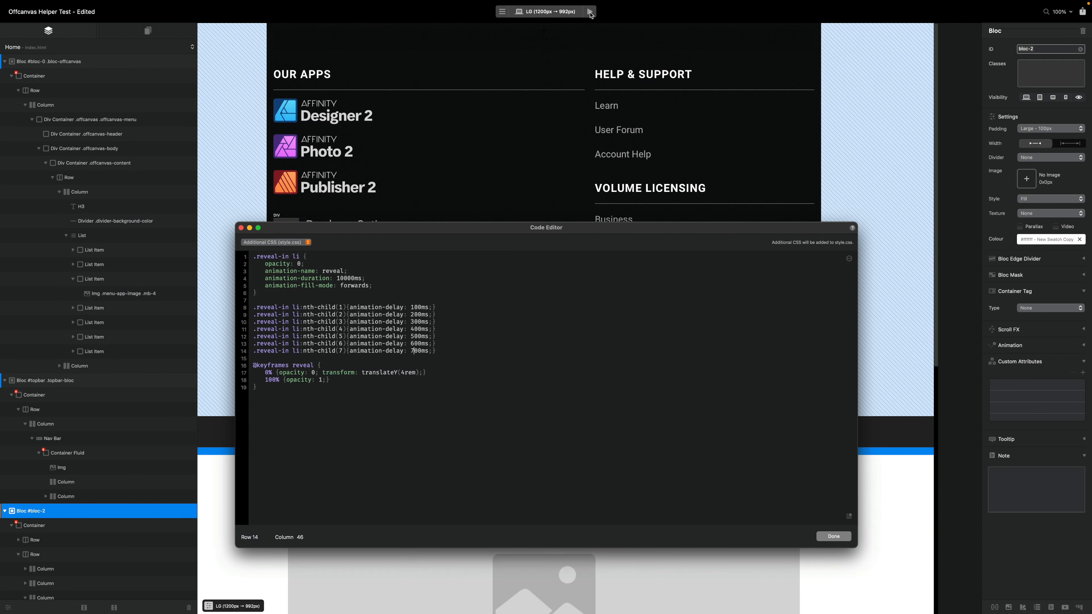
Preview the page, toggle the offcanvas menu to check the staggered list items, and leave the preview.
left_click(589, 11)
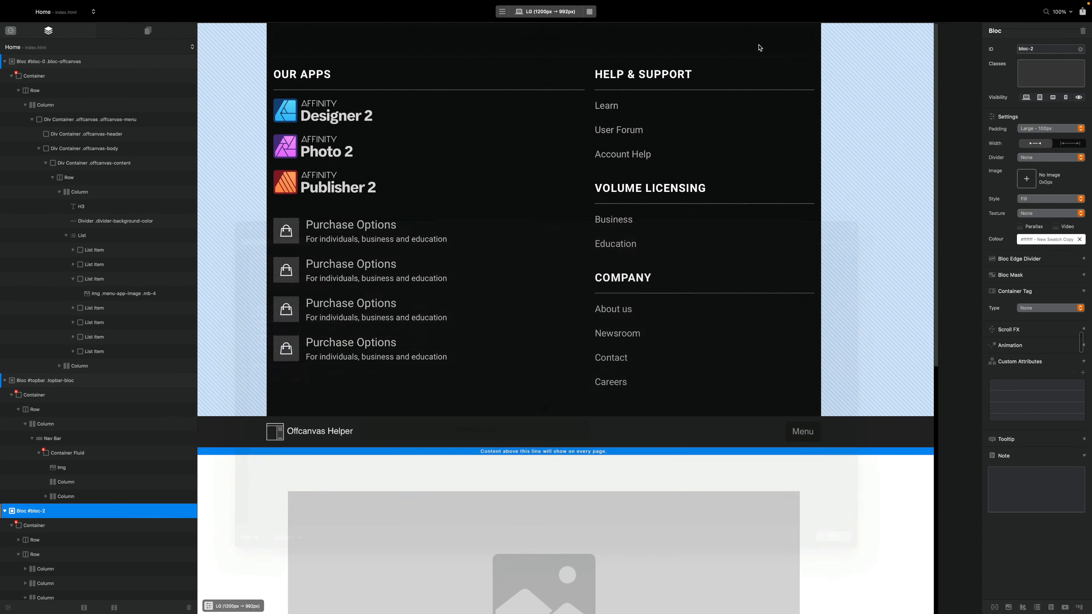
left_click(803, 38)
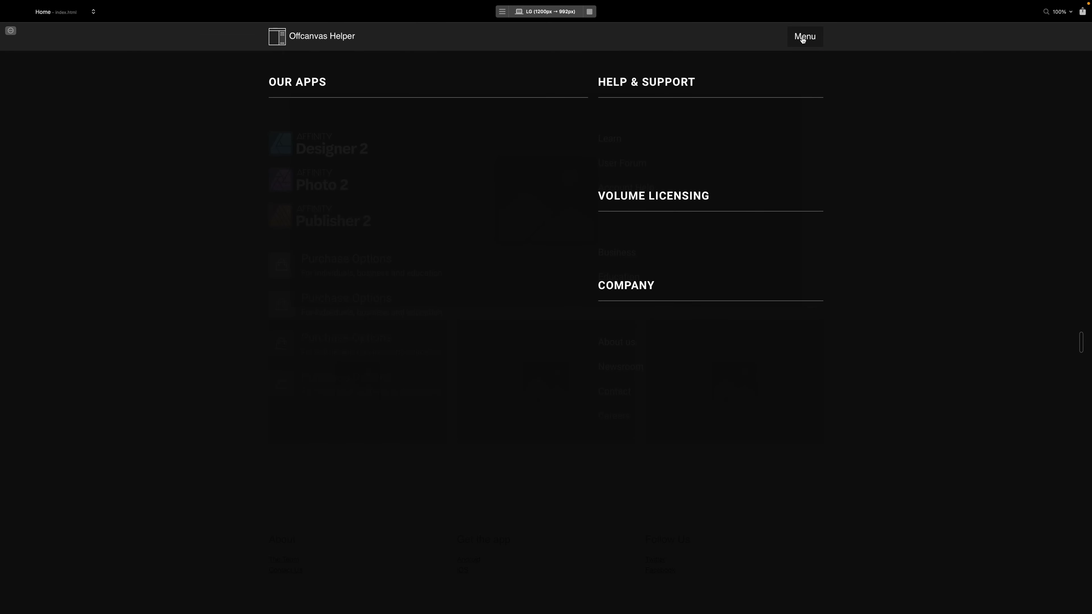
left_click(803, 38)
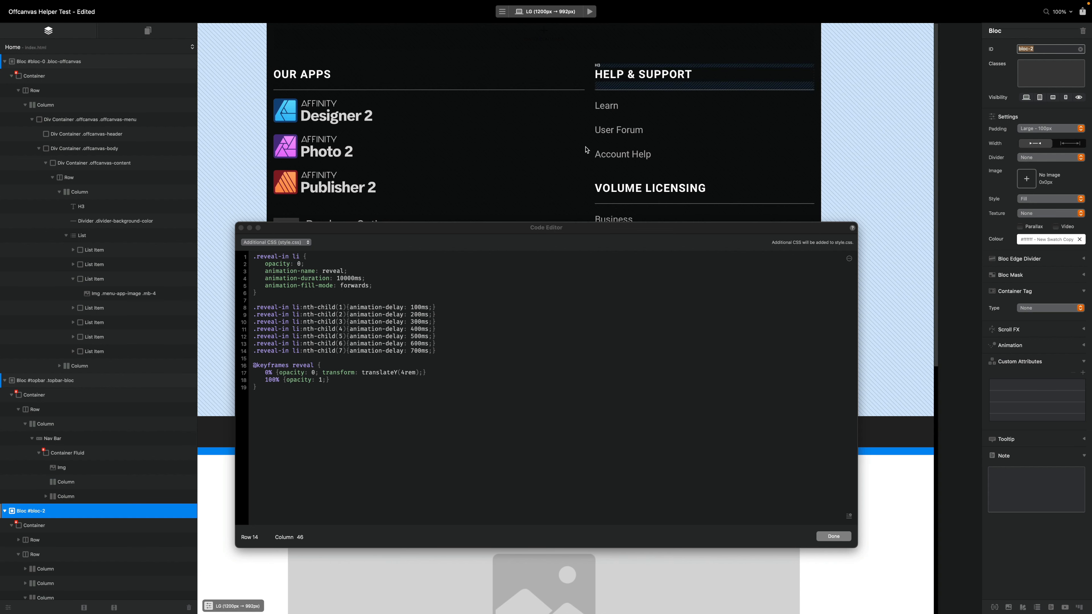
left_click(589, 12)
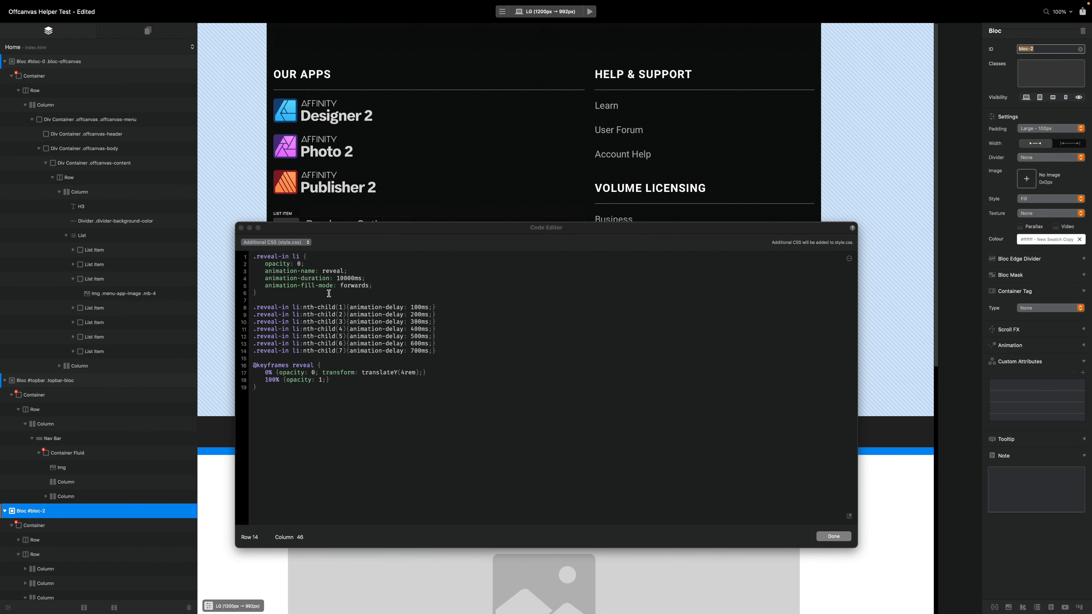
Shorten the animation-duration in the .reveal-in li rule by removing a zero from its value, and preview the page again.
left_click(351, 278)
type("0")
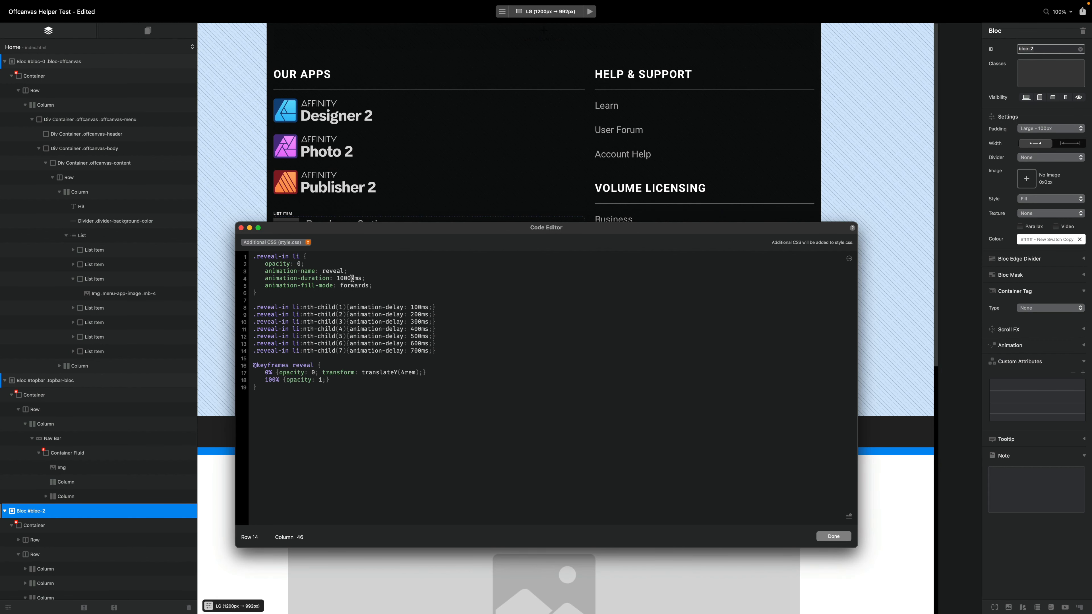
key("BackSpace")
left_click(589, 13)
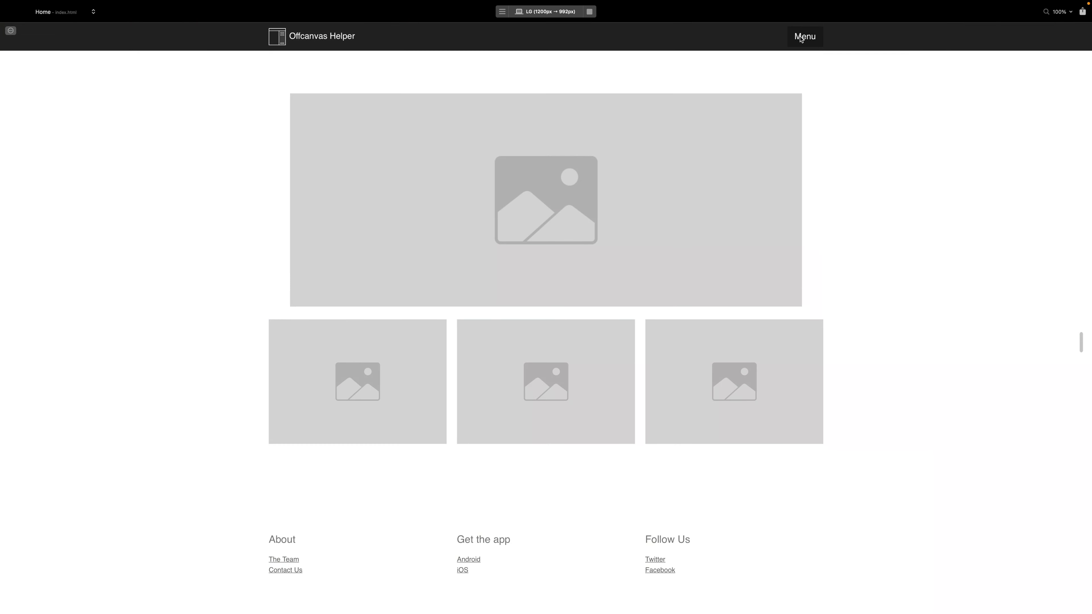
Open and close the offcanvas menu repeatedly in the preview to check the list items' animation timing, and leave the preview.
left_click(797, 37)
left_click(802, 38)
left_click(803, 37)
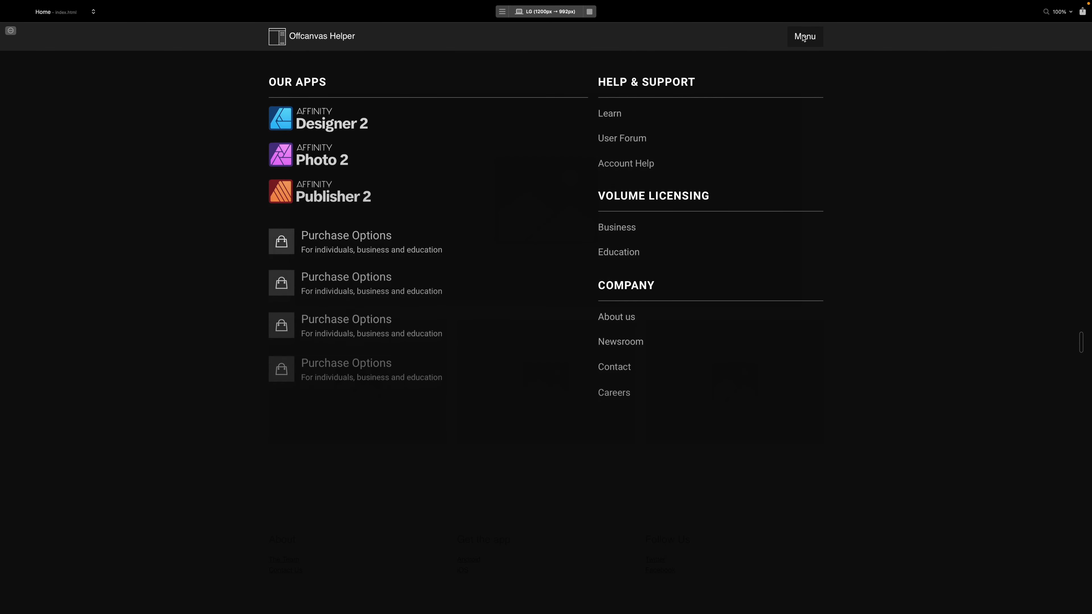
left_click(807, 42)
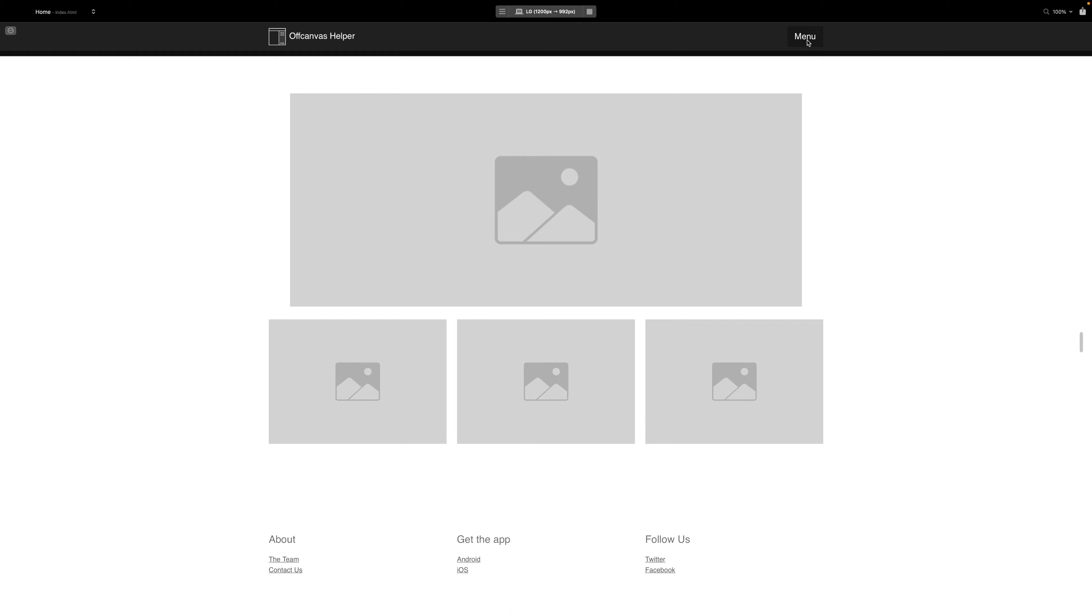
left_click(807, 42)
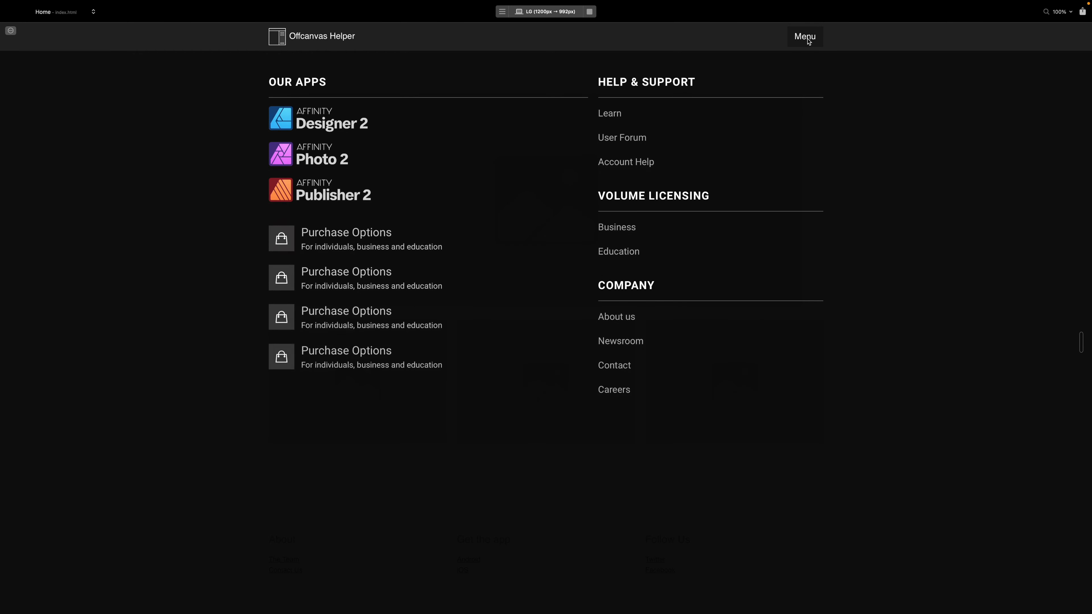
left_click(807, 41)
left_click(807, 41)
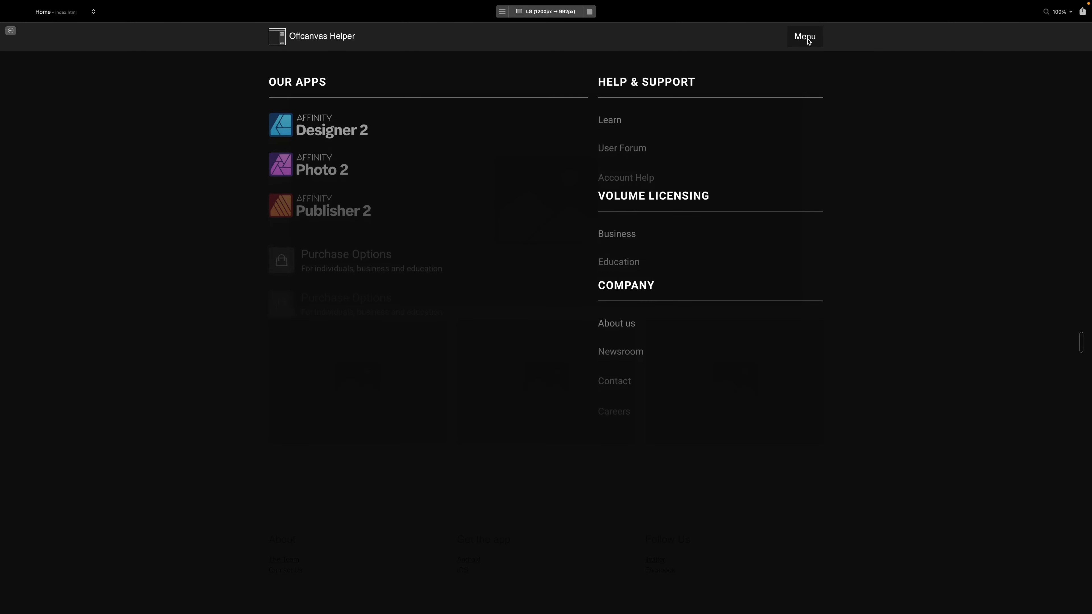
left_click(807, 42)
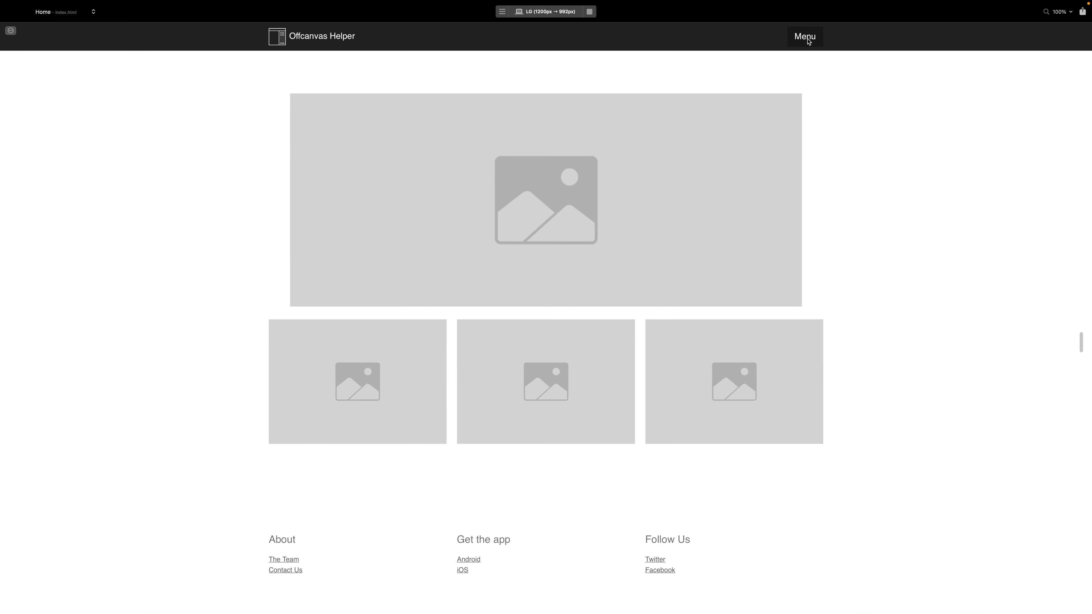
left_click(807, 42)
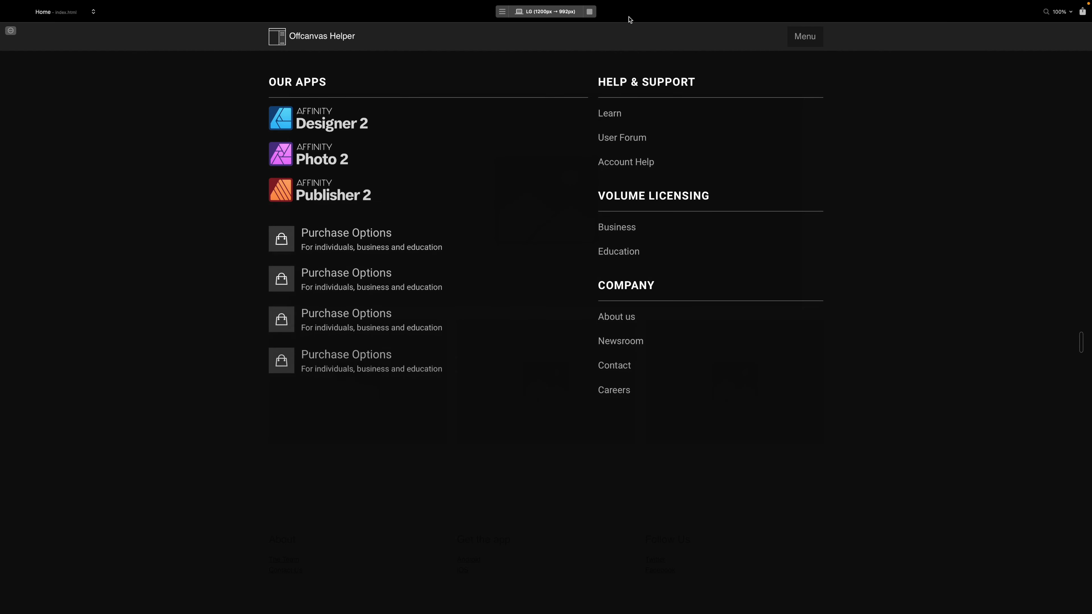
left_click(590, 12)
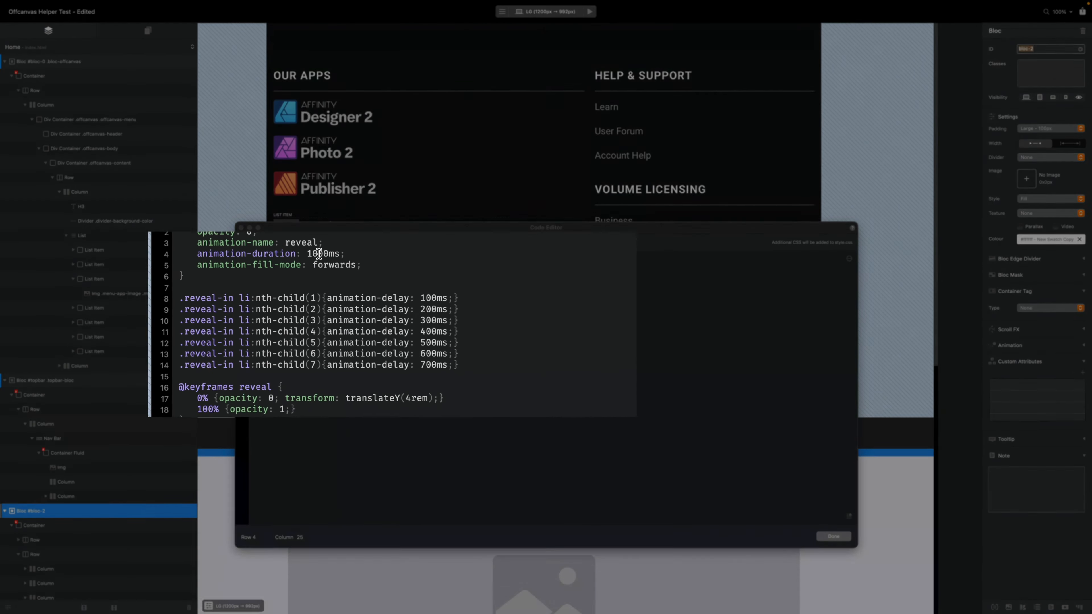
Set the animation-duration in the .reveal-in li rule to 500ms.
key("Right")
key("BackSpace")
key("BackSpace")
key("BackSpace")
type("500")
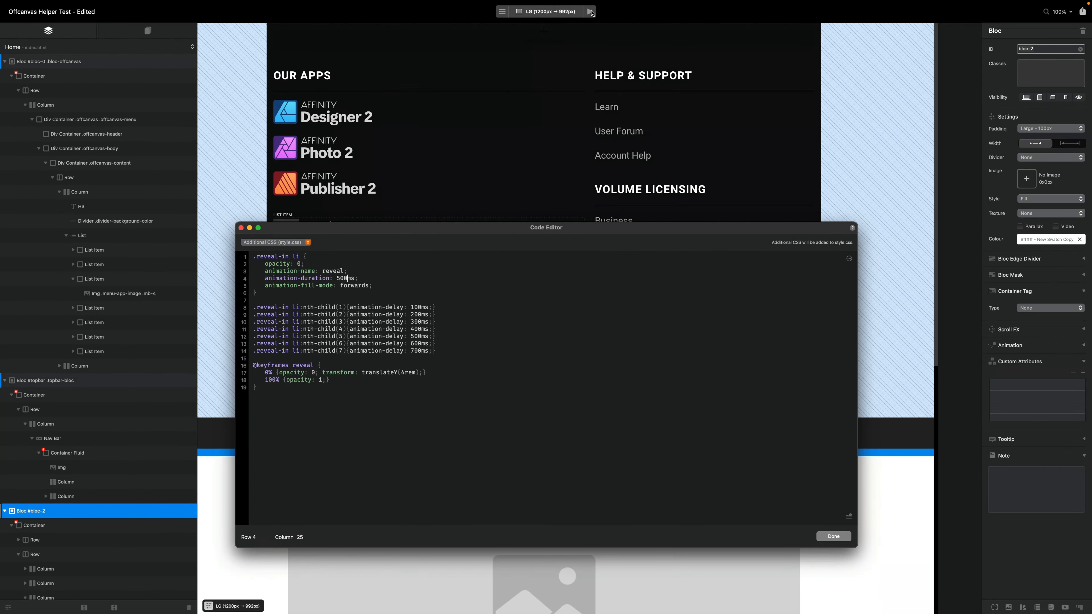
Preview the page and toggle the offcanvas menu to check the speed of the reveal animation.
left_click(591, 12)
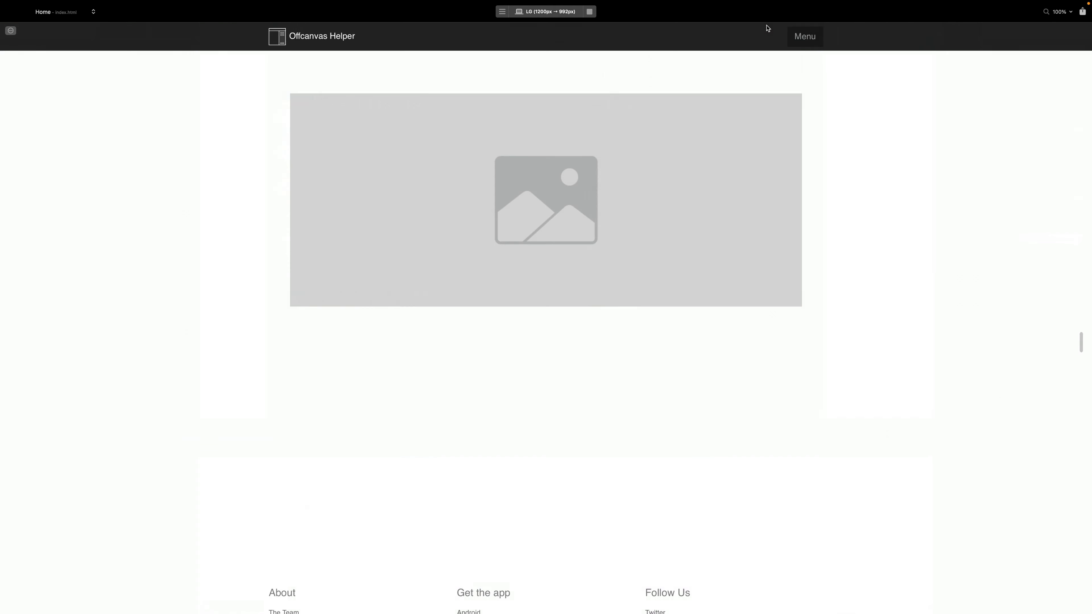
left_click(798, 37)
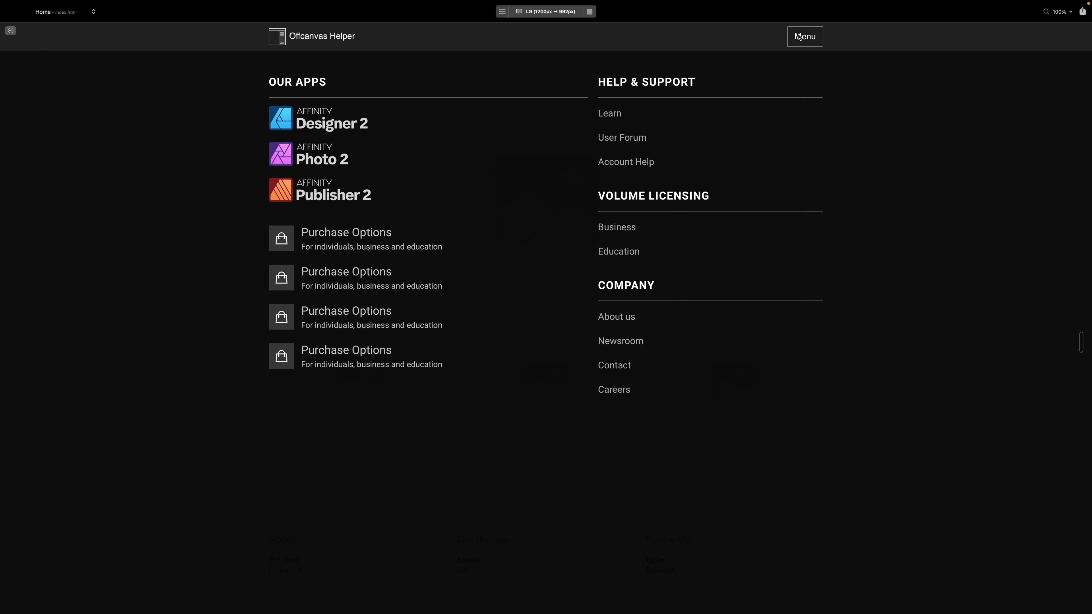
left_click(798, 37)
left_click(798, 37)
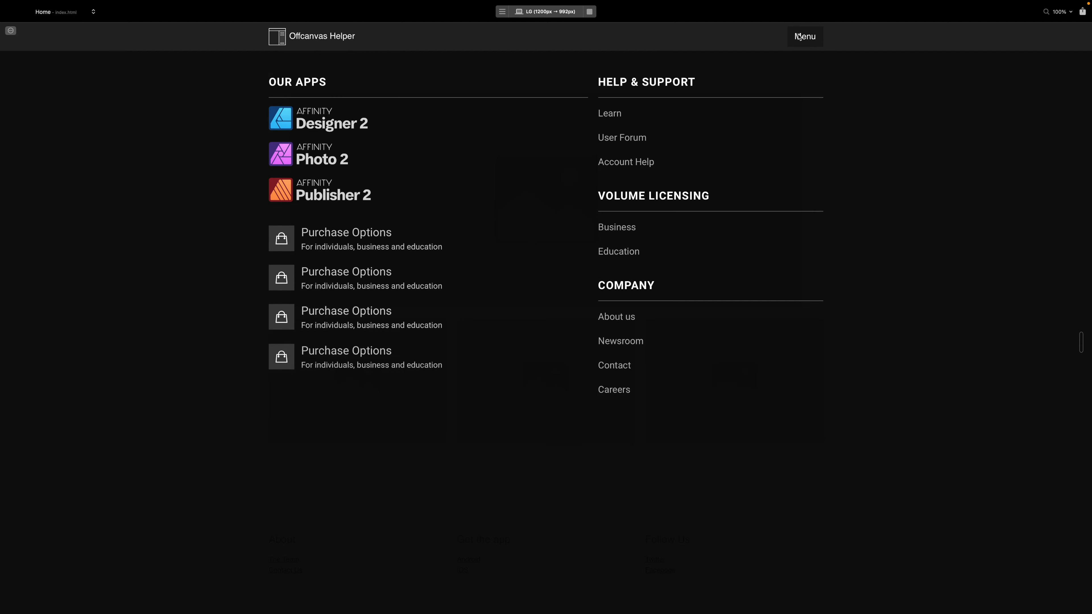
Switch to Safari and toggle the Affinity site's menu to compare its list item animation.
key("ctrl+Right")
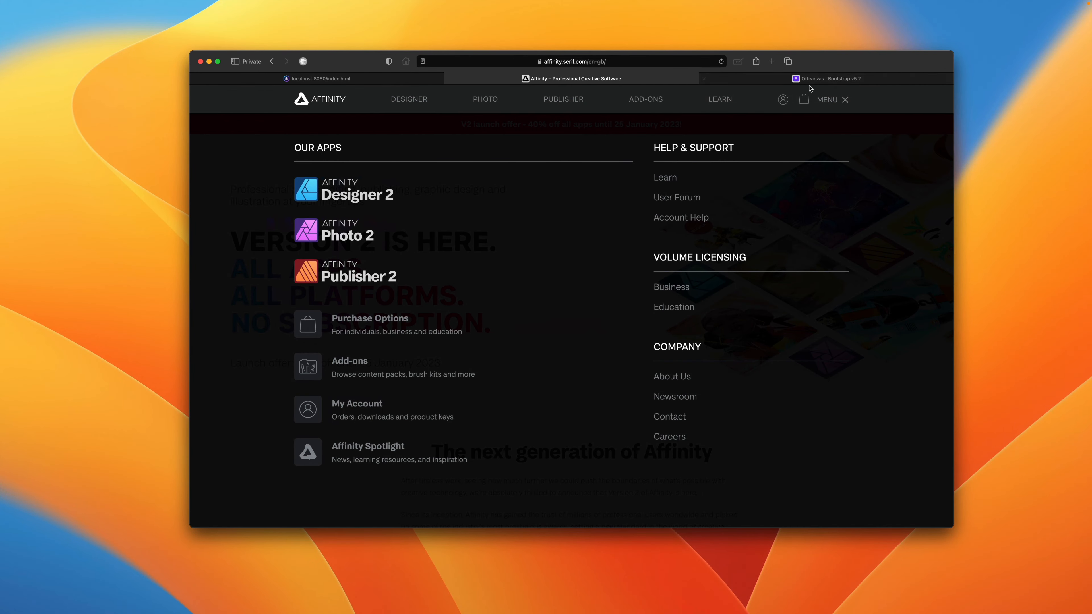
left_click(845, 100)
left_click(844, 100)
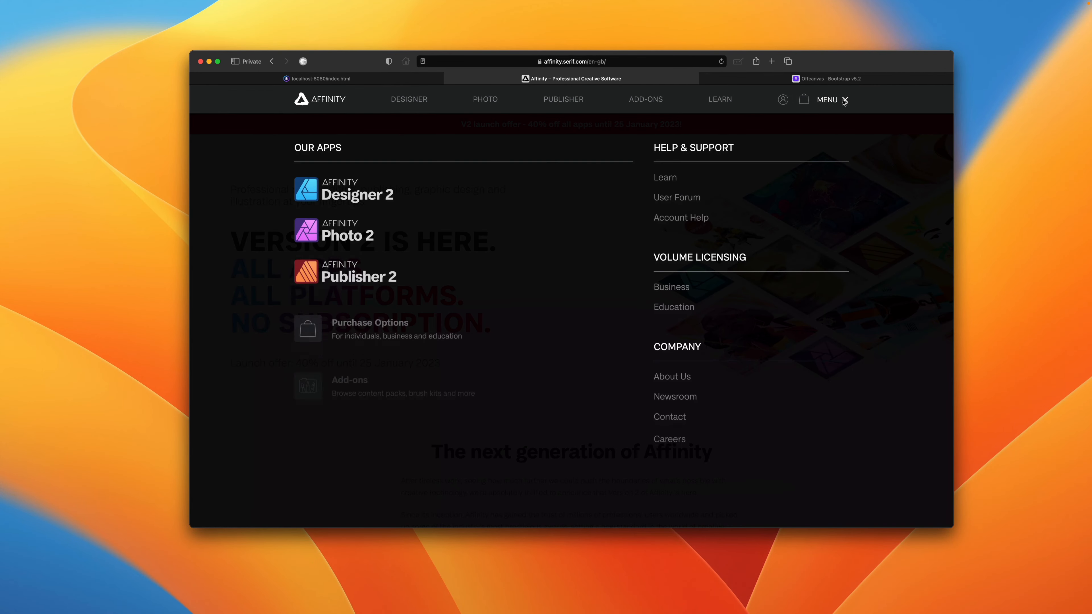
Reload the localhost:8080/index.html page, close its web inspector, and toggle the offcanvas menu to check the animation in the browser.
left_click(390, 79)
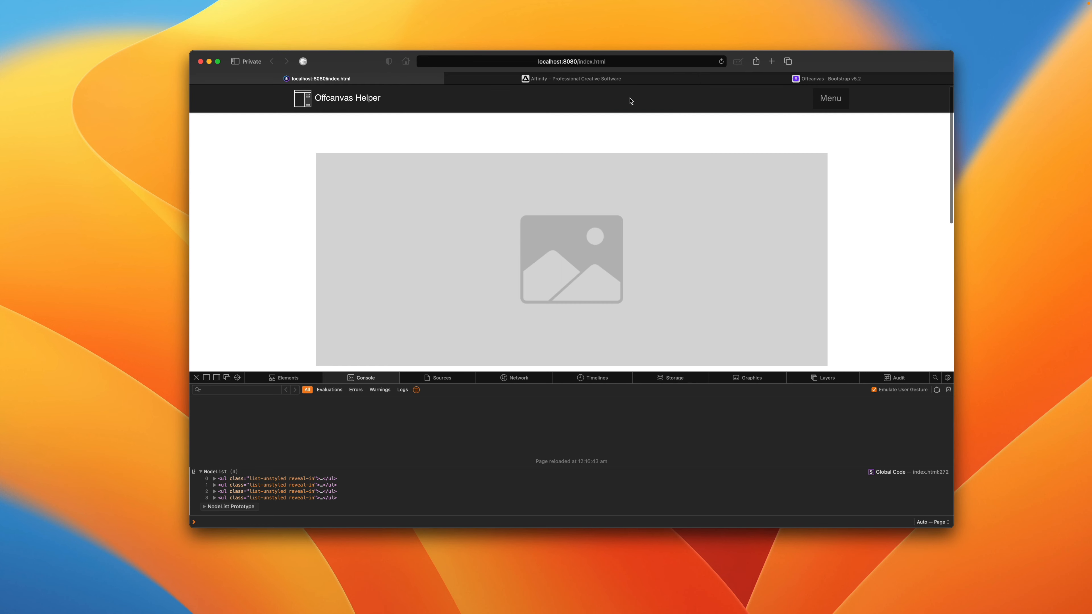
left_click(721, 61)
left_click(196, 377)
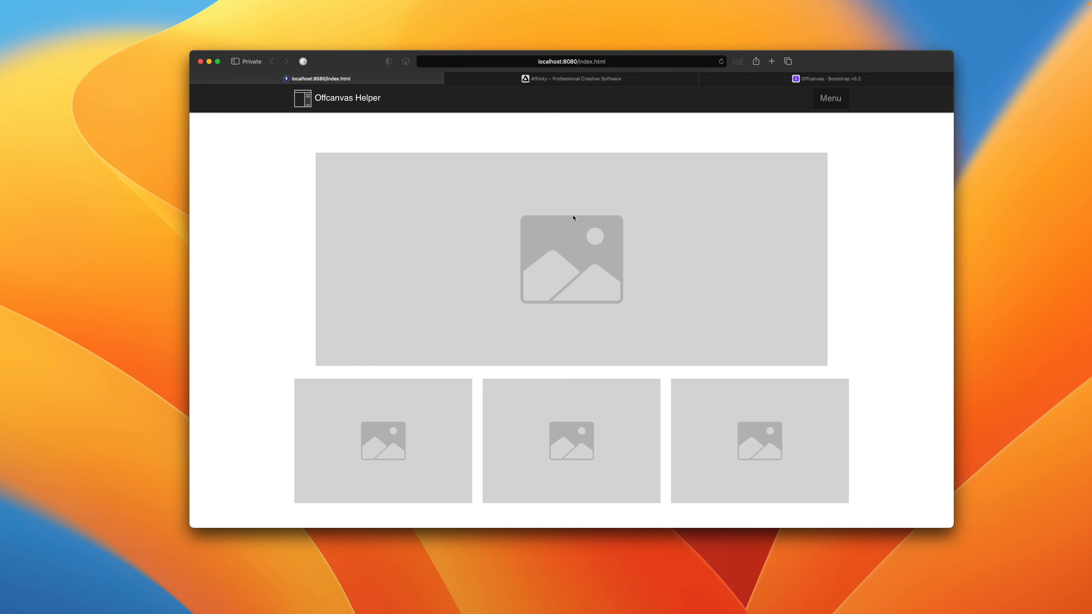
left_click(830, 100)
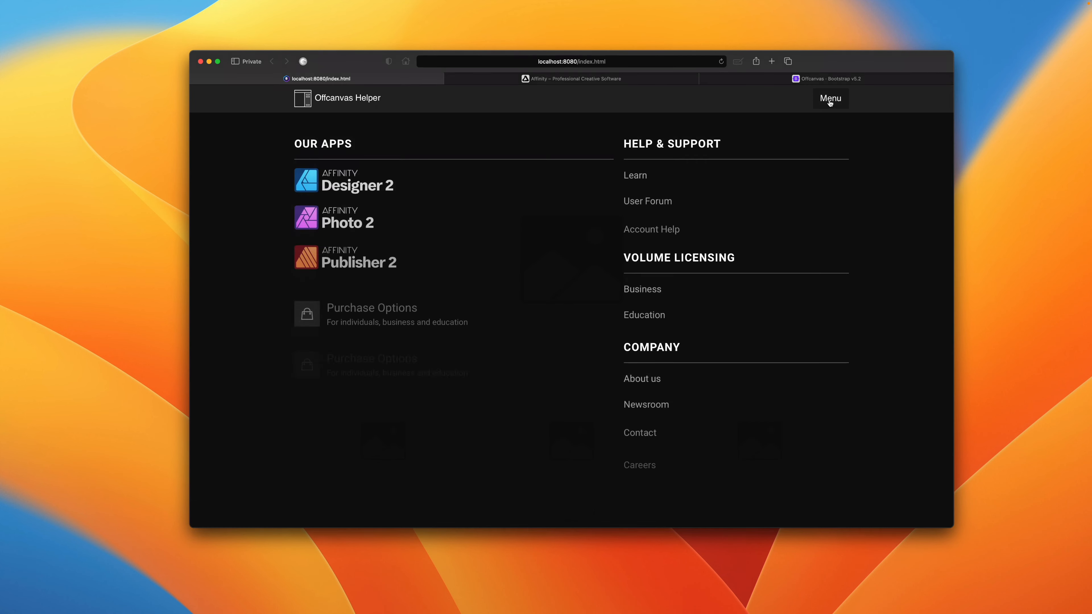
left_click(829, 101)
left_click(830, 100)
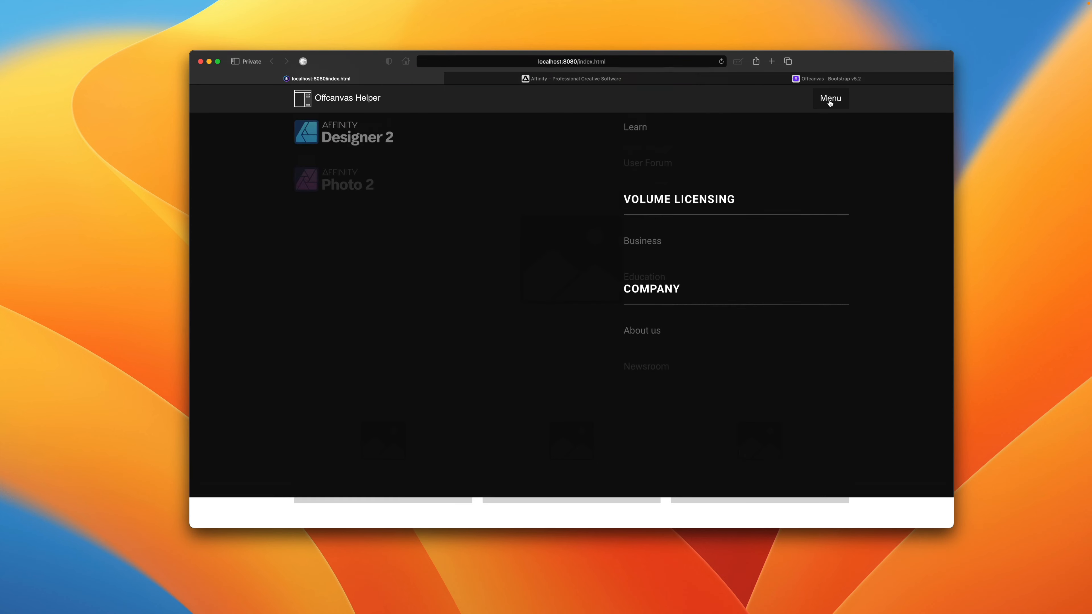
left_click(829, 101)
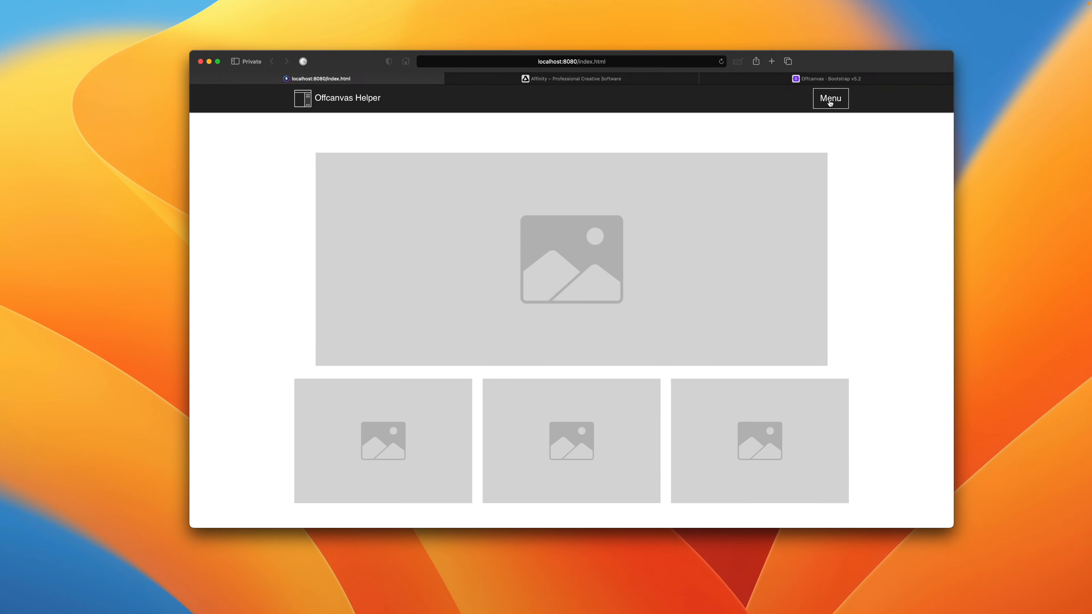
left_click(830, 100)
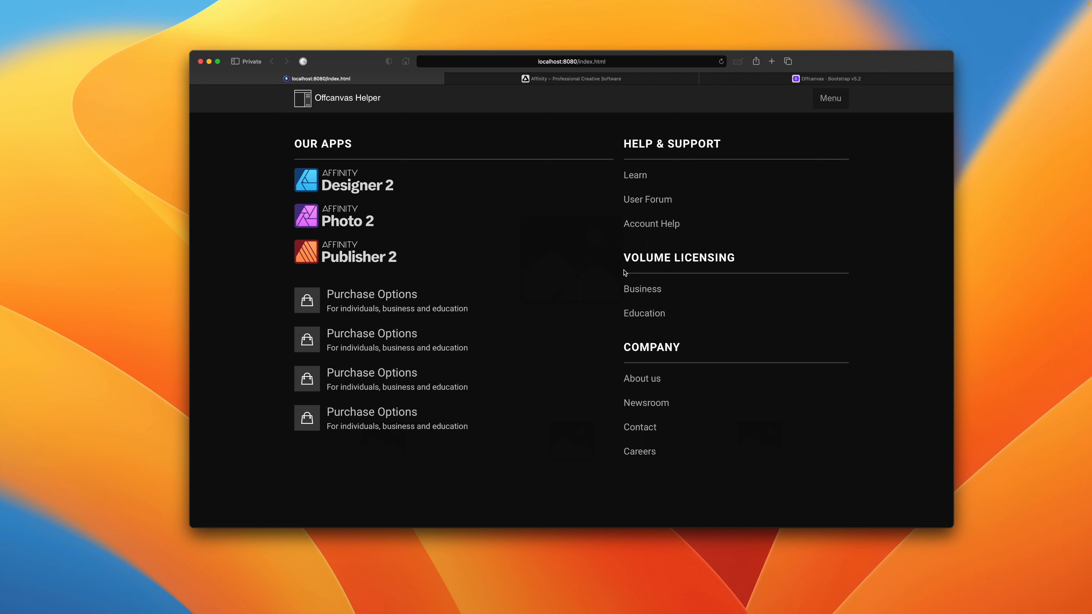
Return to Blocs, set translateY in the 0% line of the reveal keyframes to 2rem, and preview the page.
key("ctrl+Left")
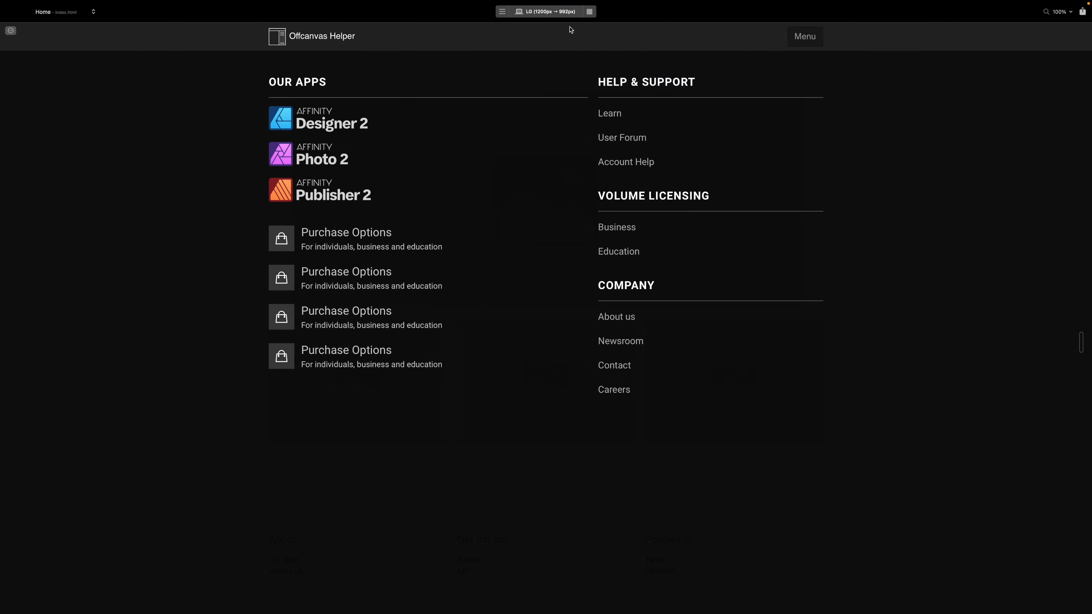
left_click(588, 12)
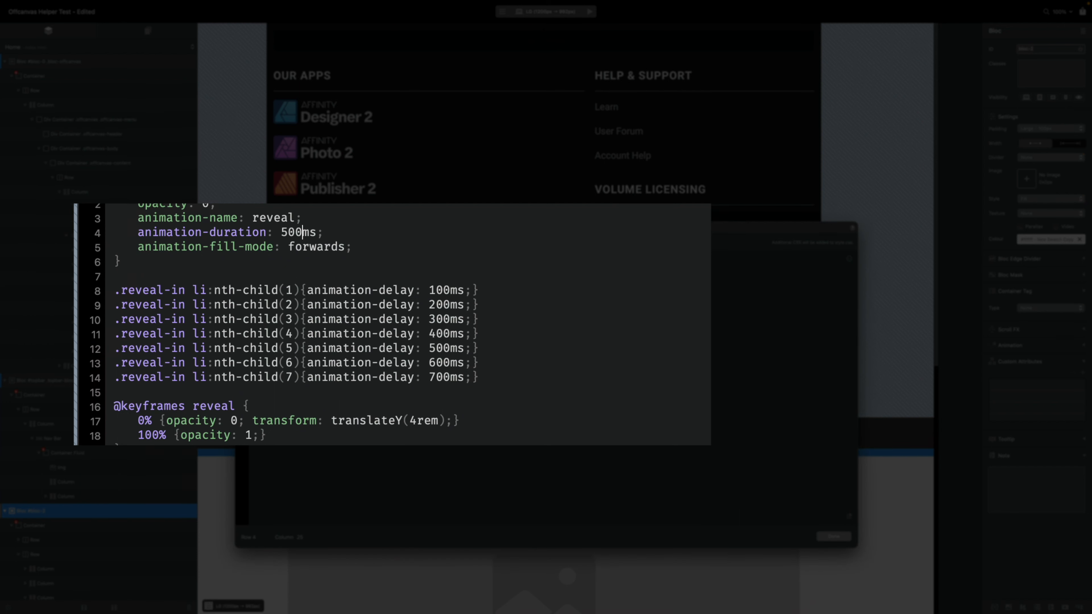
left_click(417, 424)
key("BackSpace")
type("2")
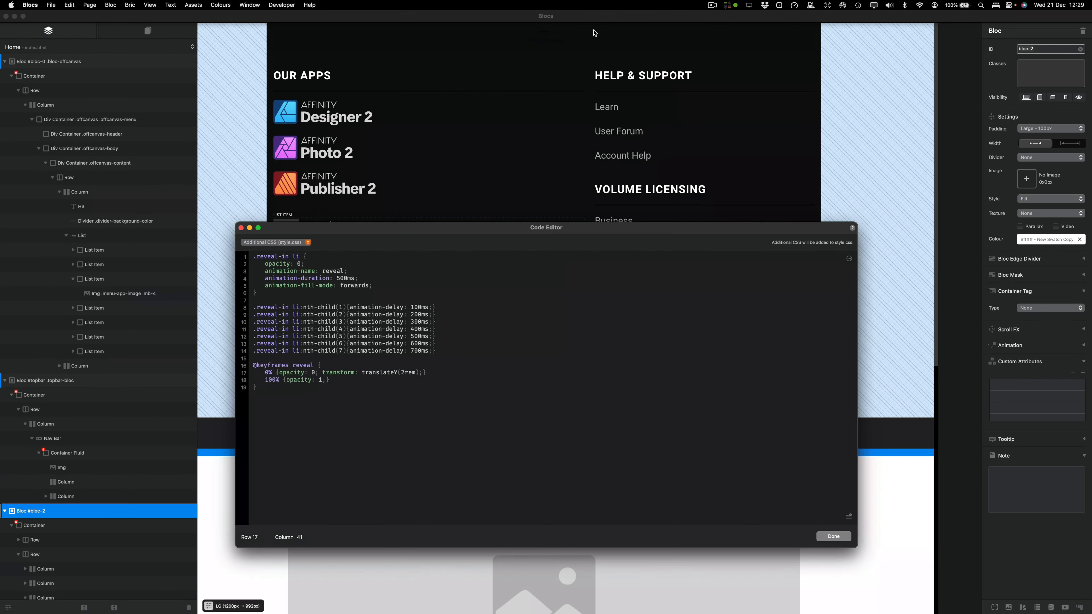
left_click(591, 11)
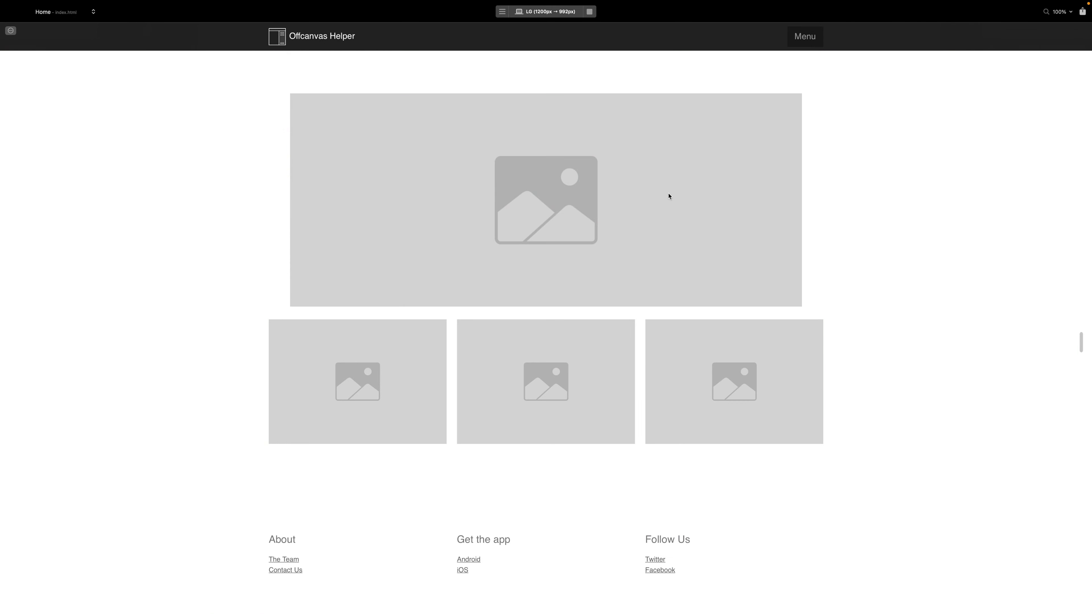
Switch to Safari, reload the localhost page and toggle the offcanvas menu to check the shorter slide distance.
key("ctrl+Right")
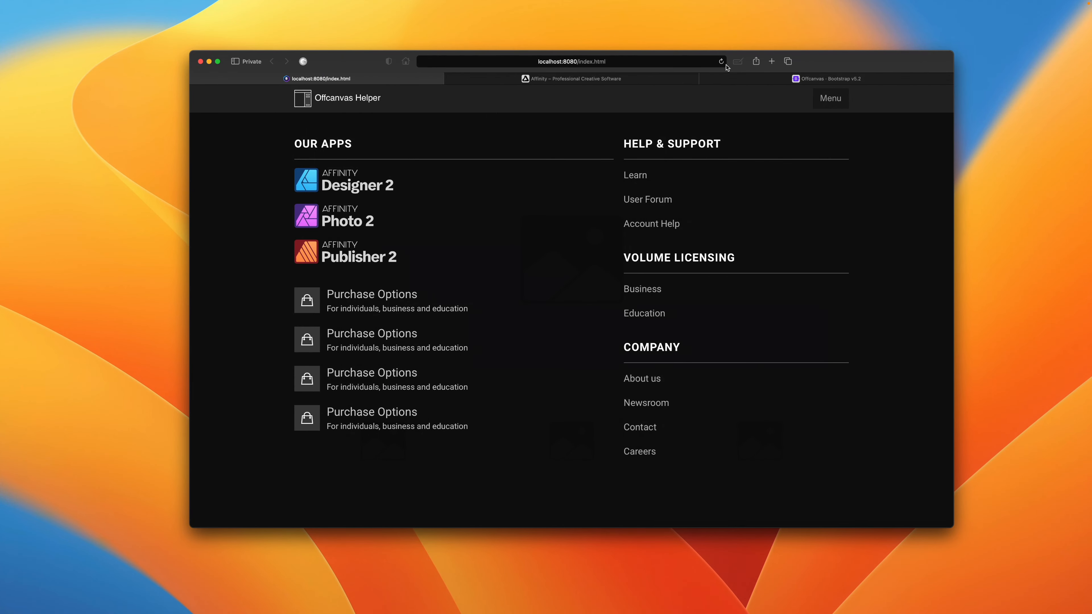
left_click(720, 61)
left_click(824, 103)
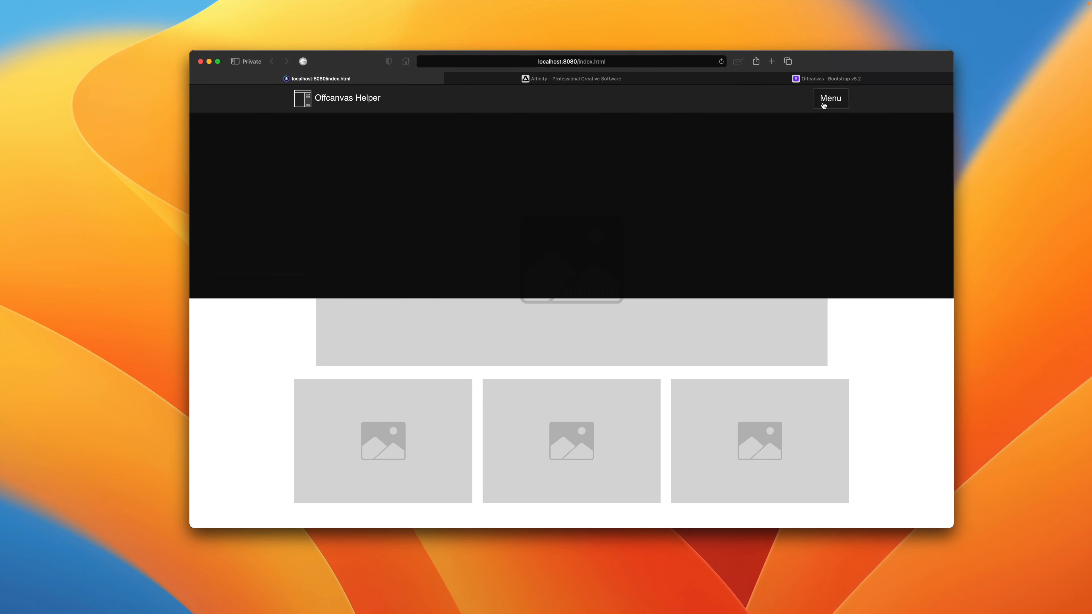
left_click(824, 104)
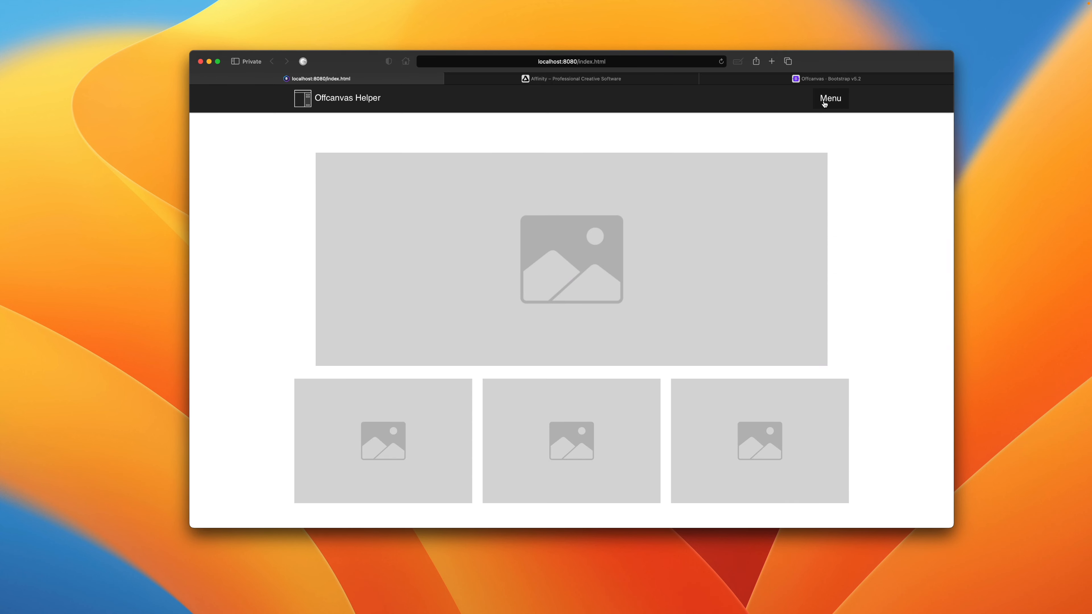
left_click(824, 104)
left_click(824, 104)
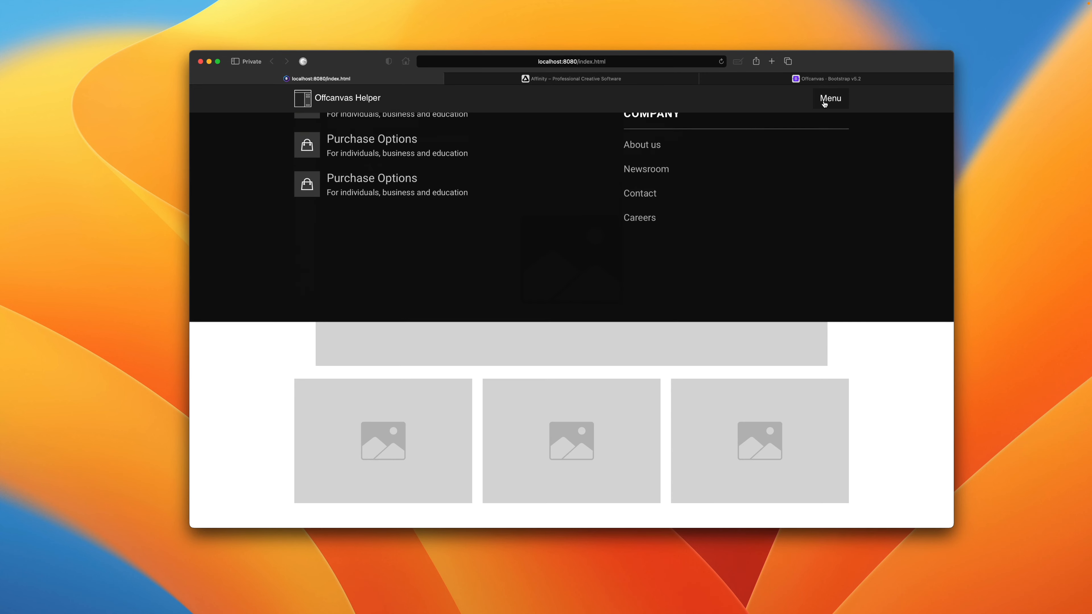
left_click(825, 103)
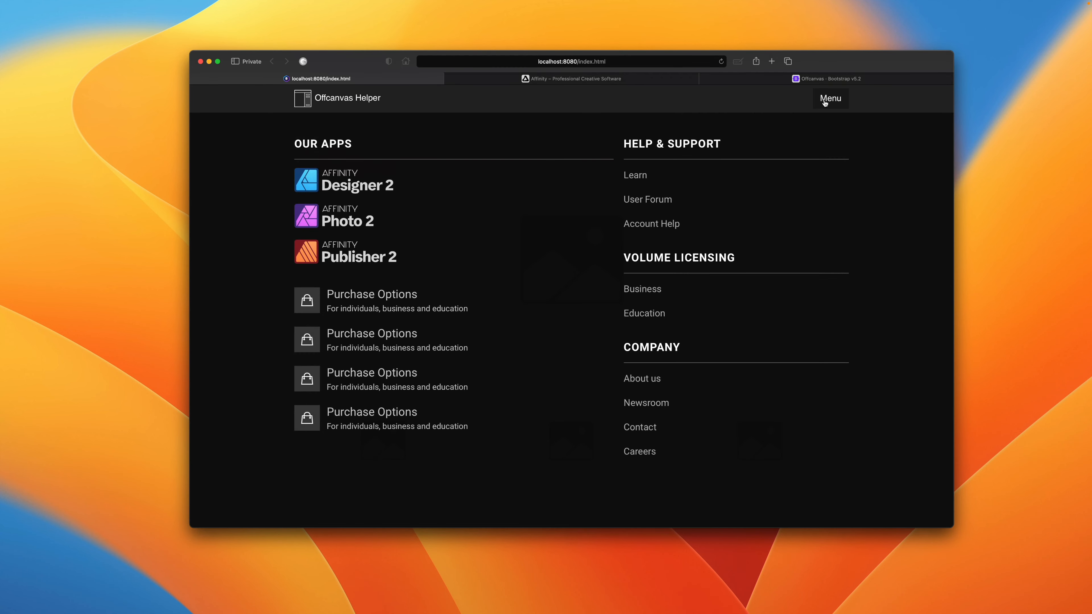
left_click(825, 103)
left_click(825, 103)
Return to Blocs, leave the preview, and show the Page - Footer script in the Code Editor.
key("ctrl+Left")
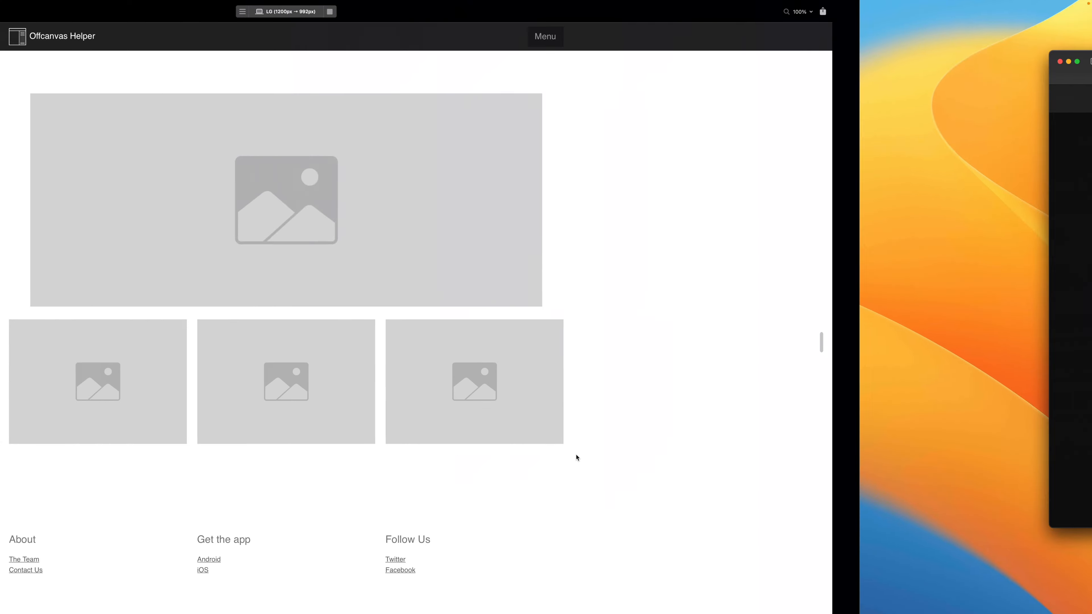
left_click(589, 12)
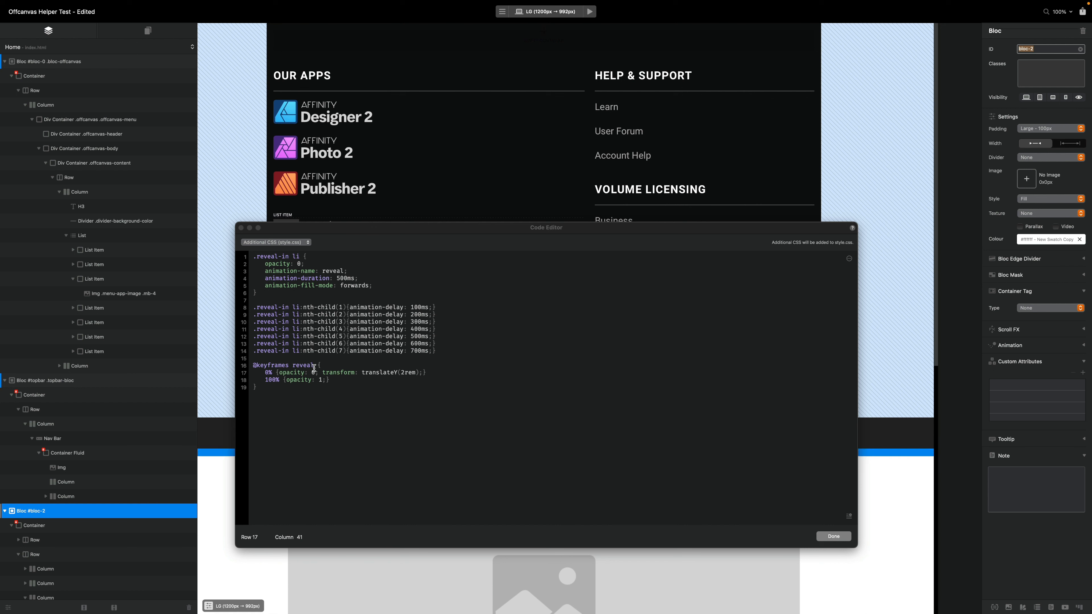
left_click(304, 243)
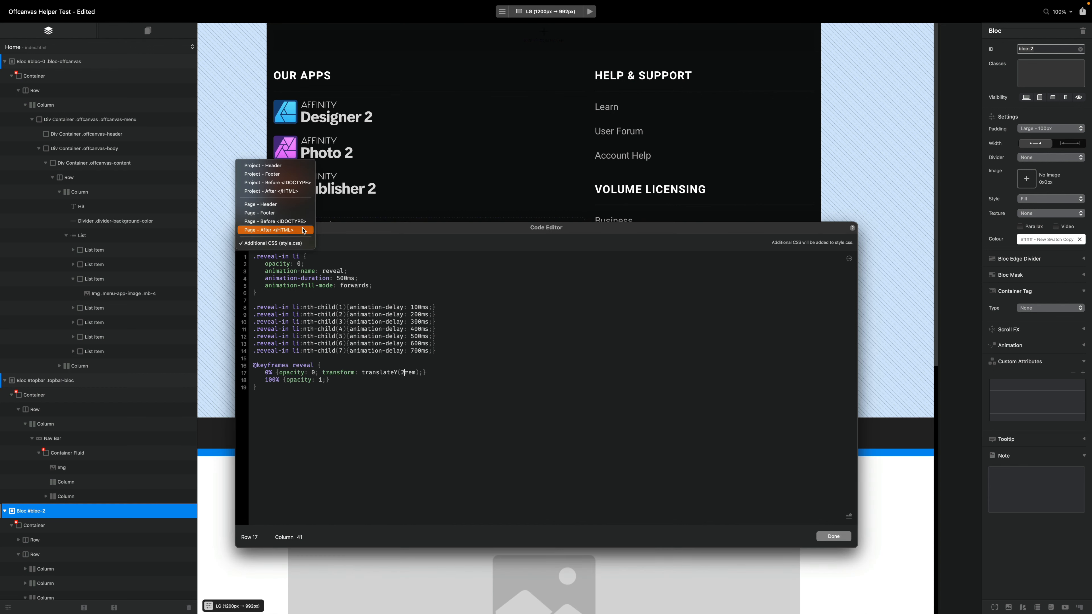
left_click(302, 212)
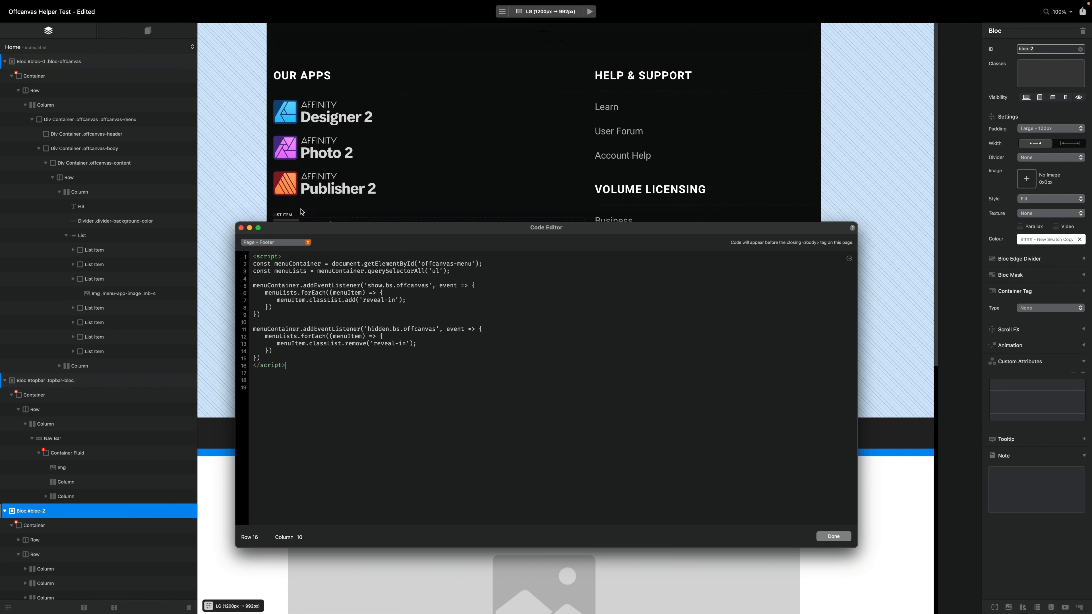